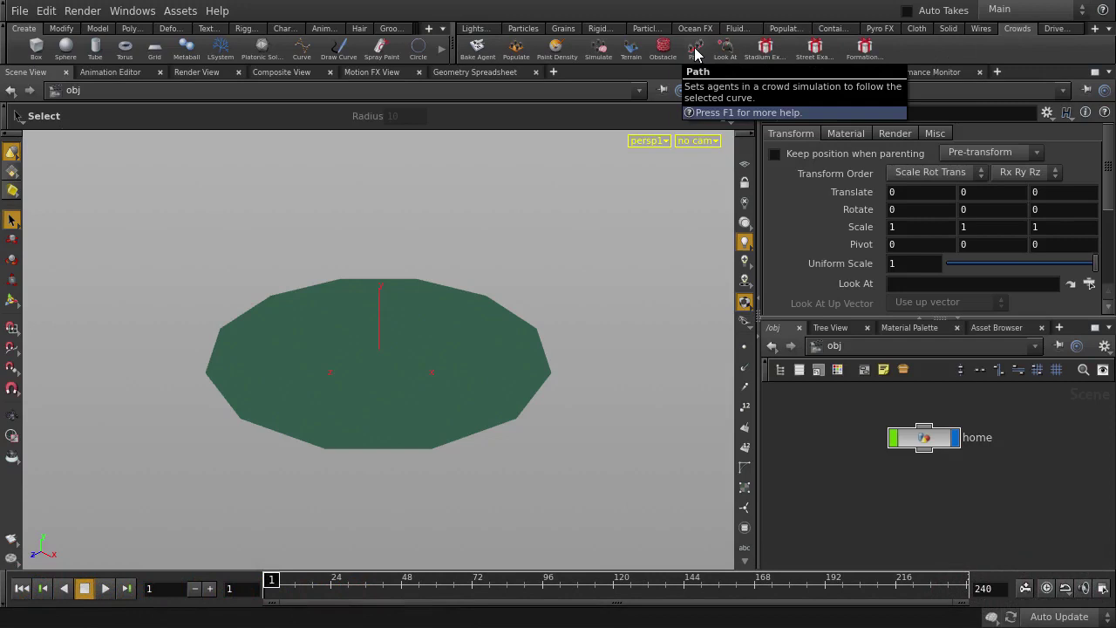
# Show the Characters shelf with its Simple Biped and Mocap Biped tools
pyautogui.keyDown('alt'); pyautogui.click(283, 29); pyautogui.keyUp('alt')
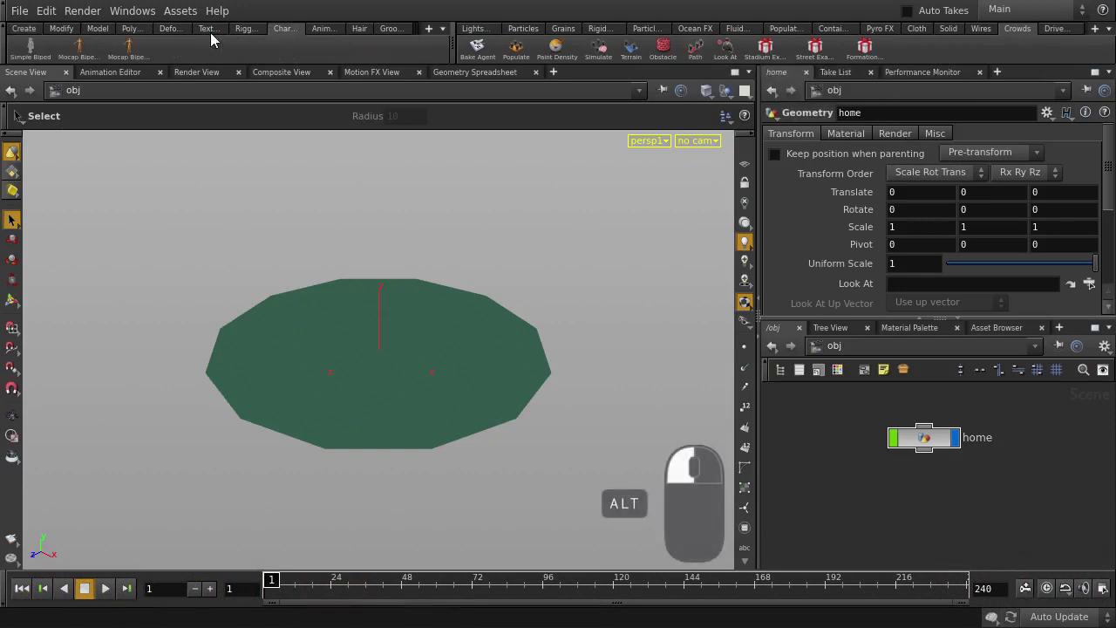
# Add a Mocap Biped 2 character and switch its animation to Jogging
pyautogui.click(120, 53)
pyautogui.hotkey('space', 'g')
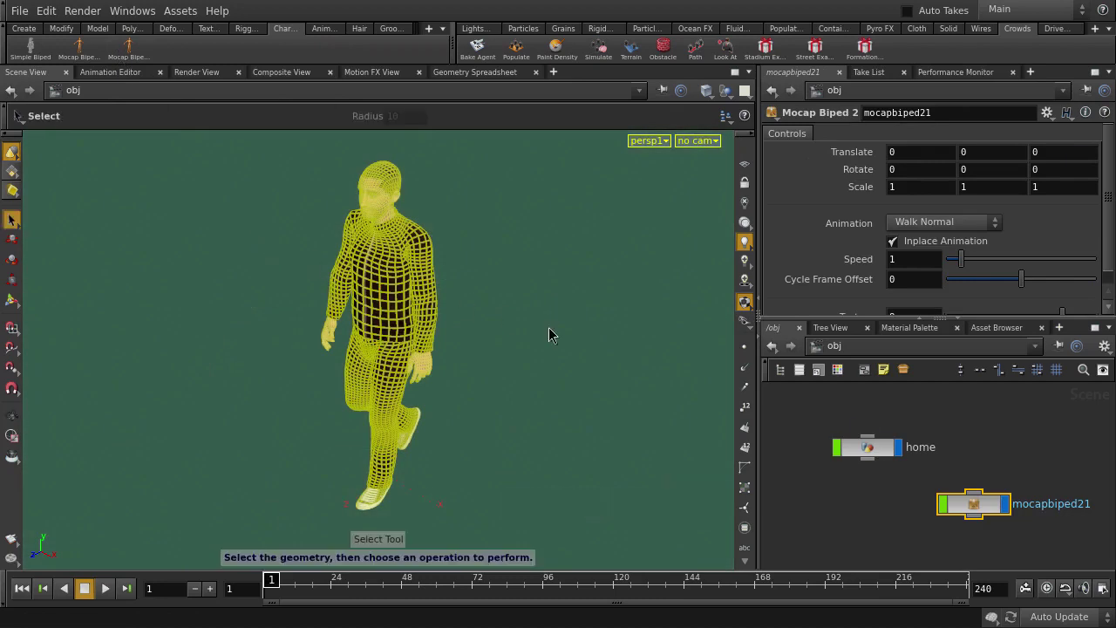
pyautogui.click(548, 334)
pyautogui.click(962, 507)
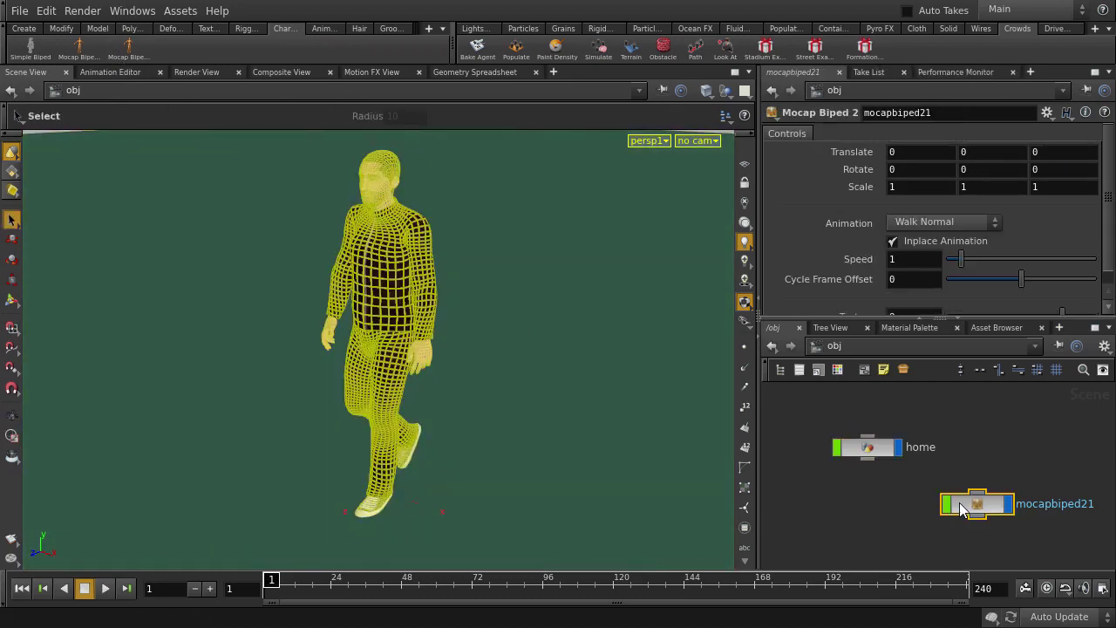
pyautogui.click(923, 227)
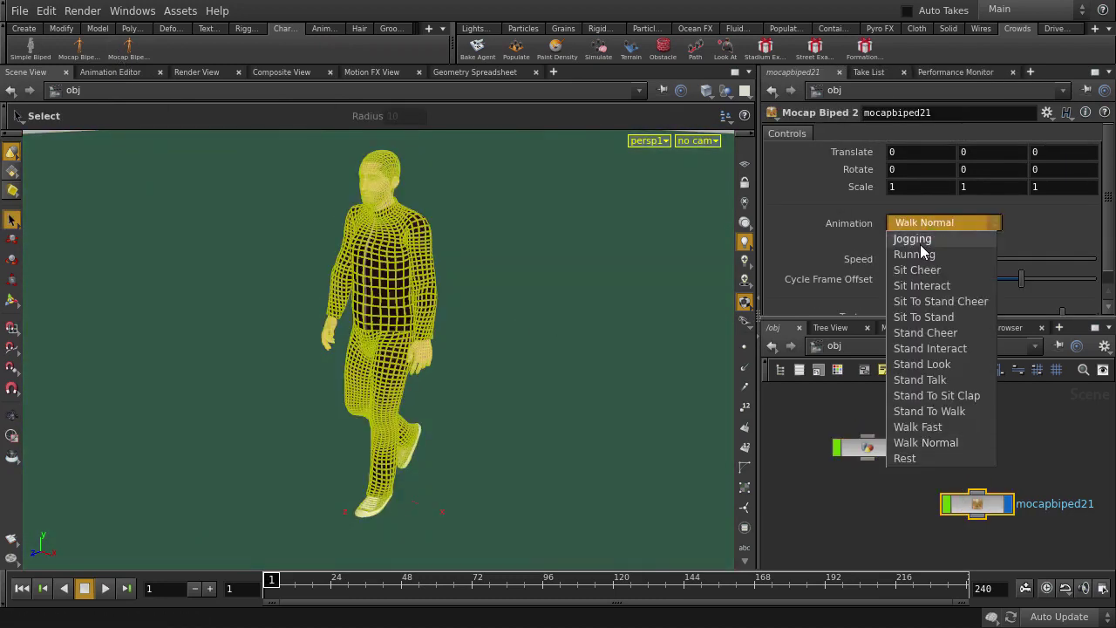
pyautogui.click(920, 244)
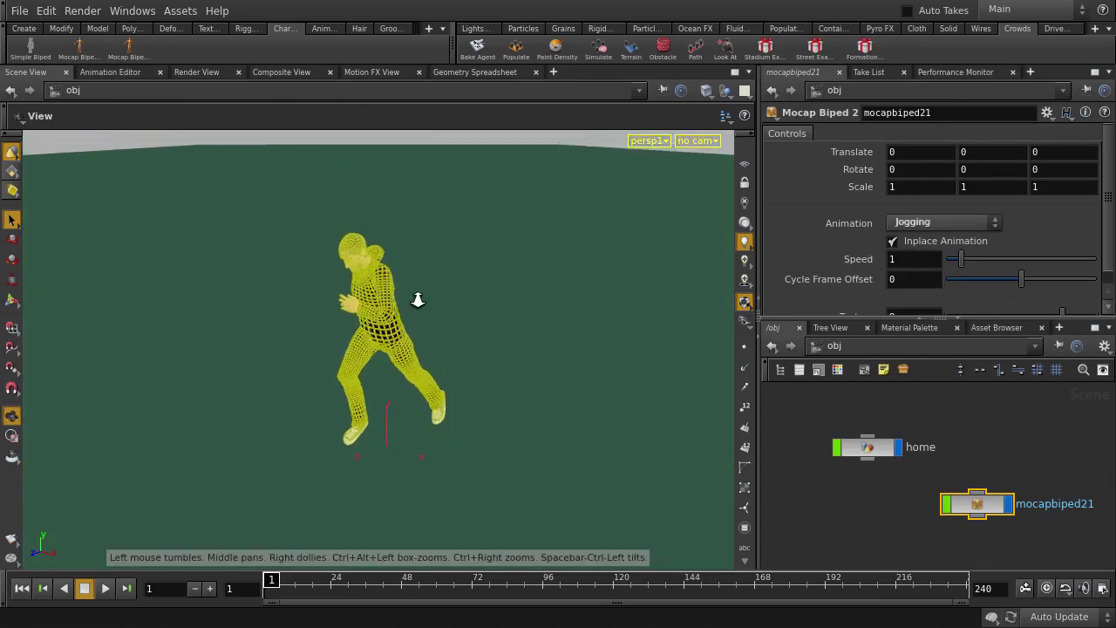
# Dolly out to the horizon and play back the jogging animation
pyautogui.moveTo(656, 333); pyautogui.dragTo(460, 306, button='right')
pyautogui.click(528, 154)
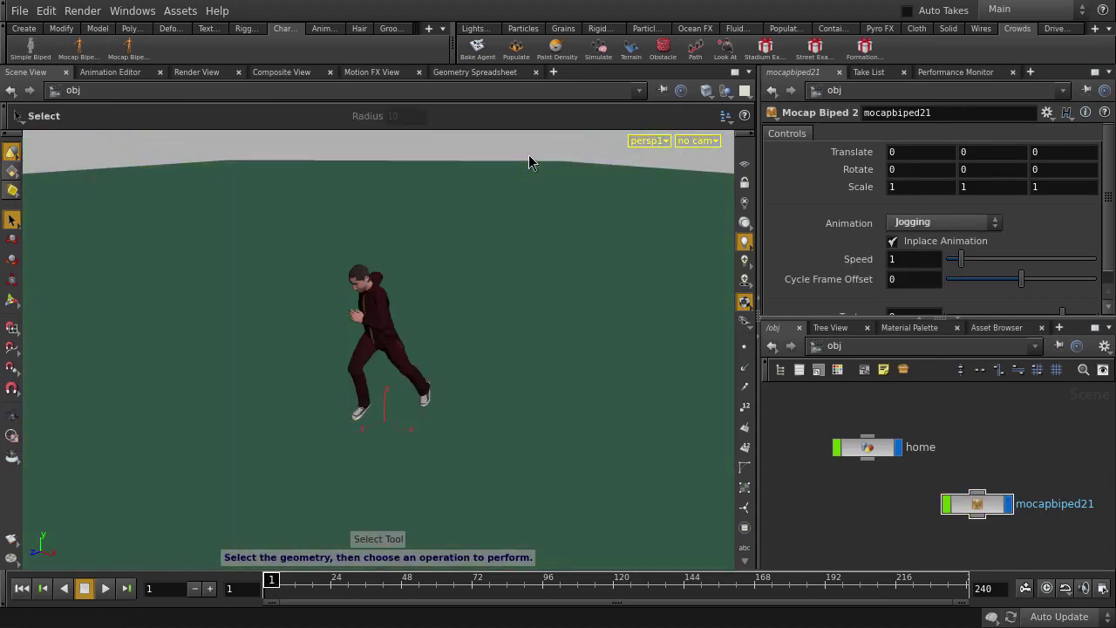
pyautogui.press('Up')
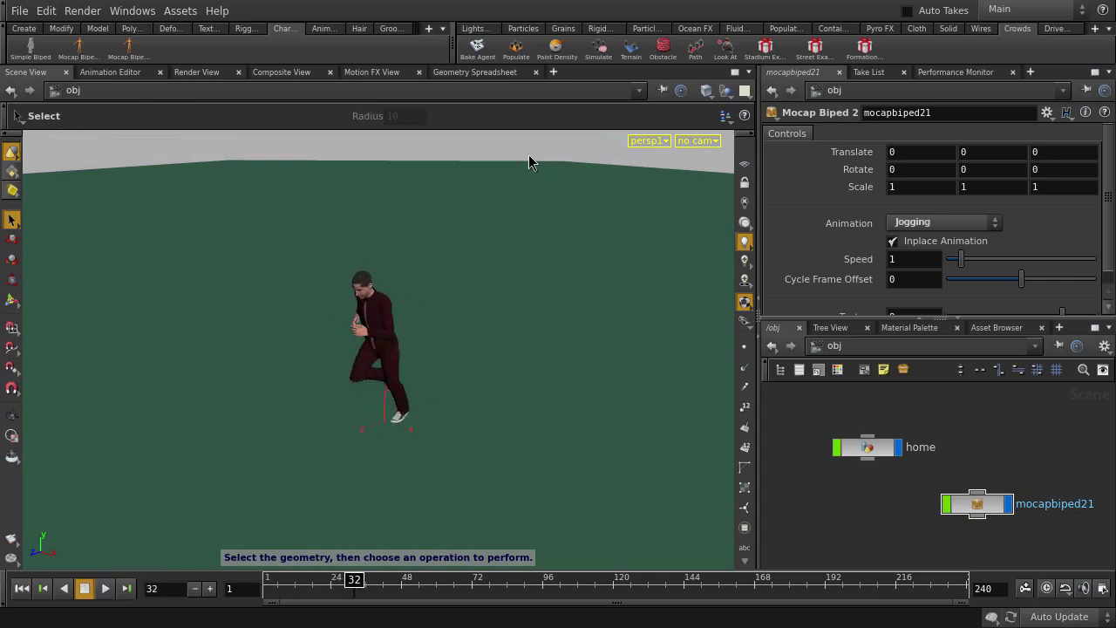
# Set the global frame range end to 1000 with Realtime Playback on, and apply
pyautogui.click(1102, 589)
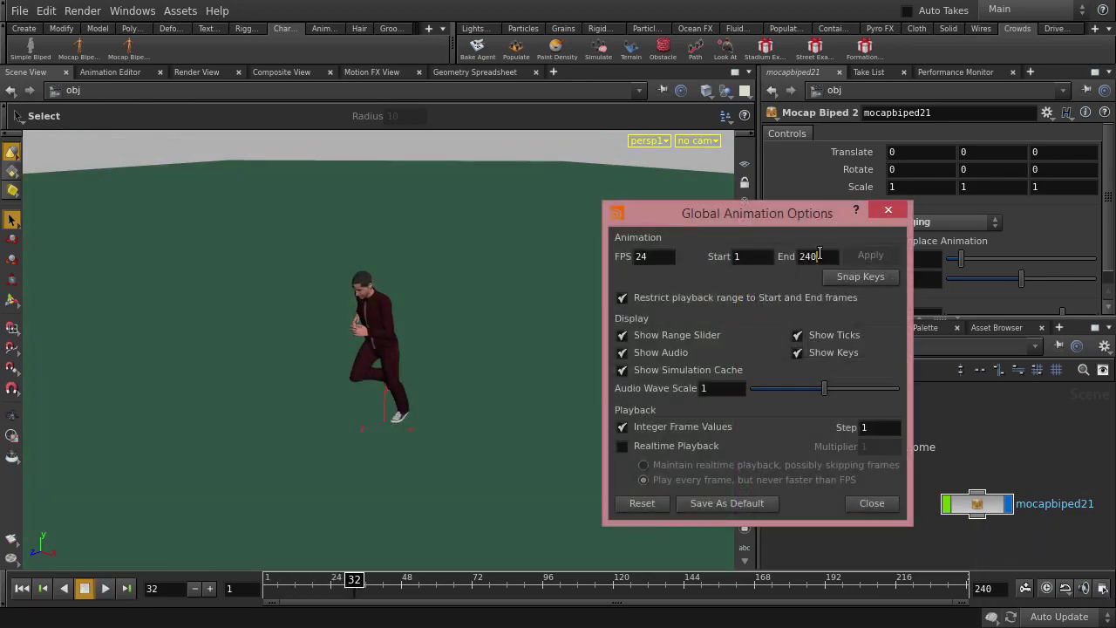
pyautogui.doubleClick(817, 256)
pyautogui.write('1000')
pyautogui.press('Return')
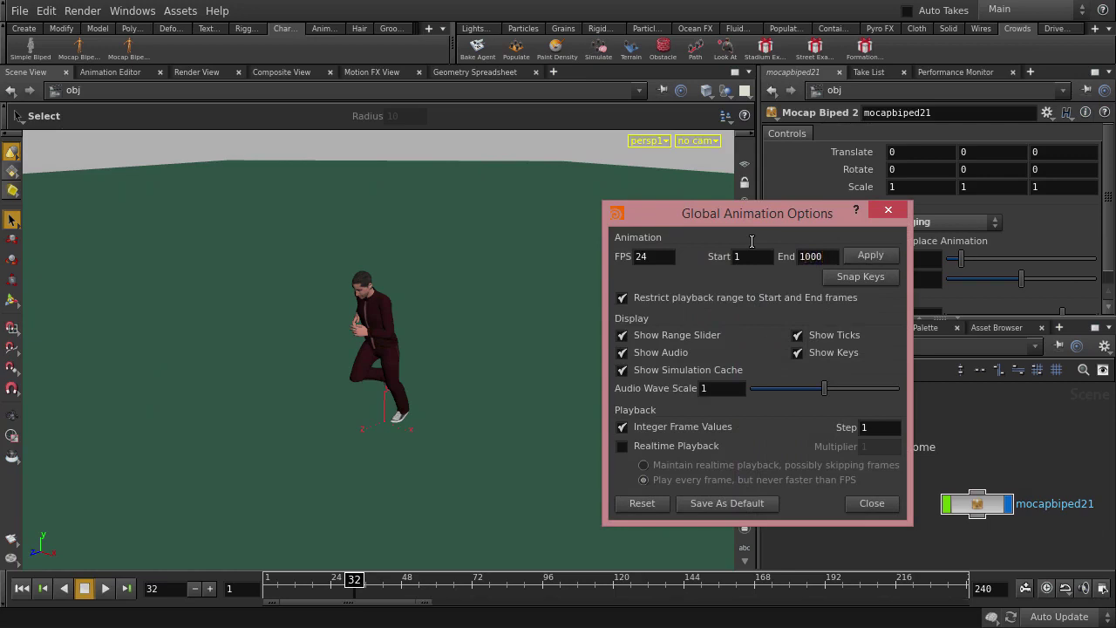
pyautogui.click(679, 445)
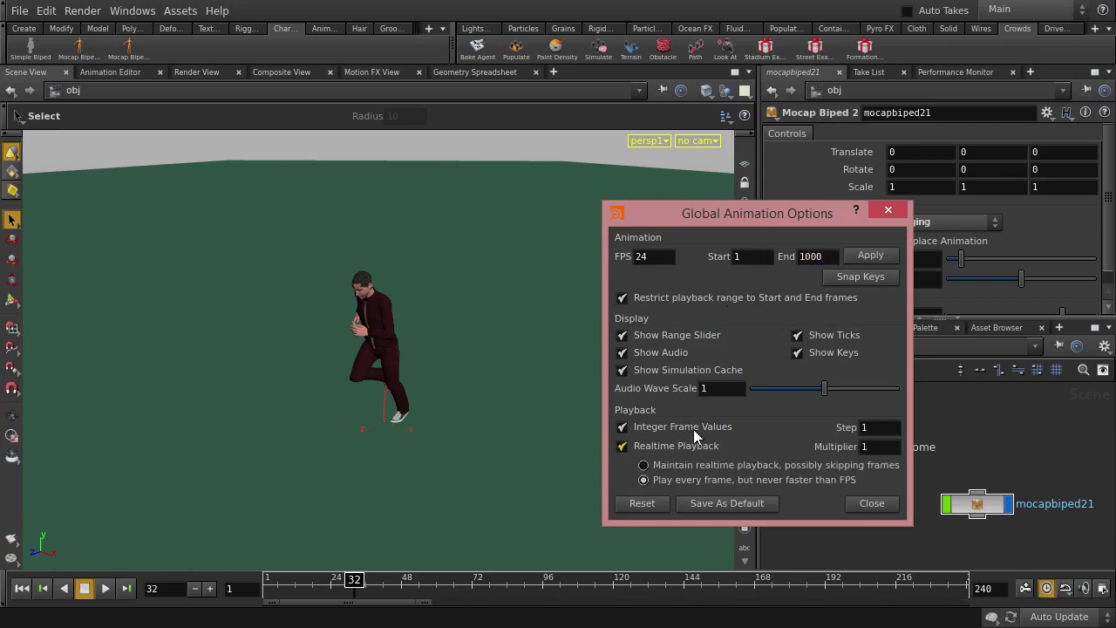
pyautogui.click(858, 256)
pyautogui.click(887, 209)
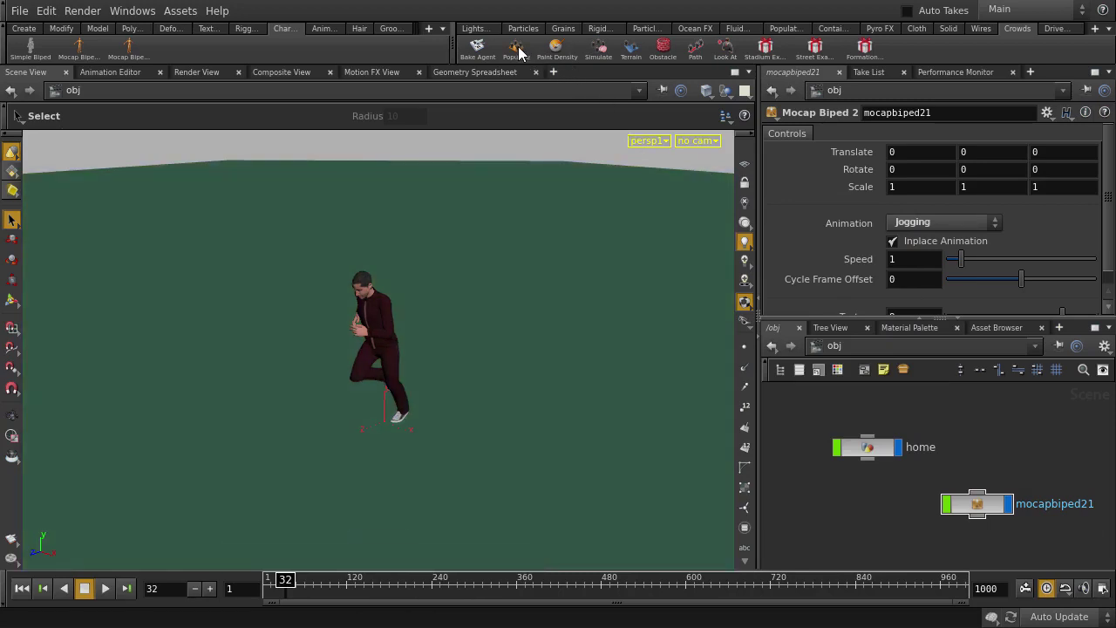
# Populate the home ground with mocap biped agents and frame the resulting crowd
pyautogui.click(518, 51)
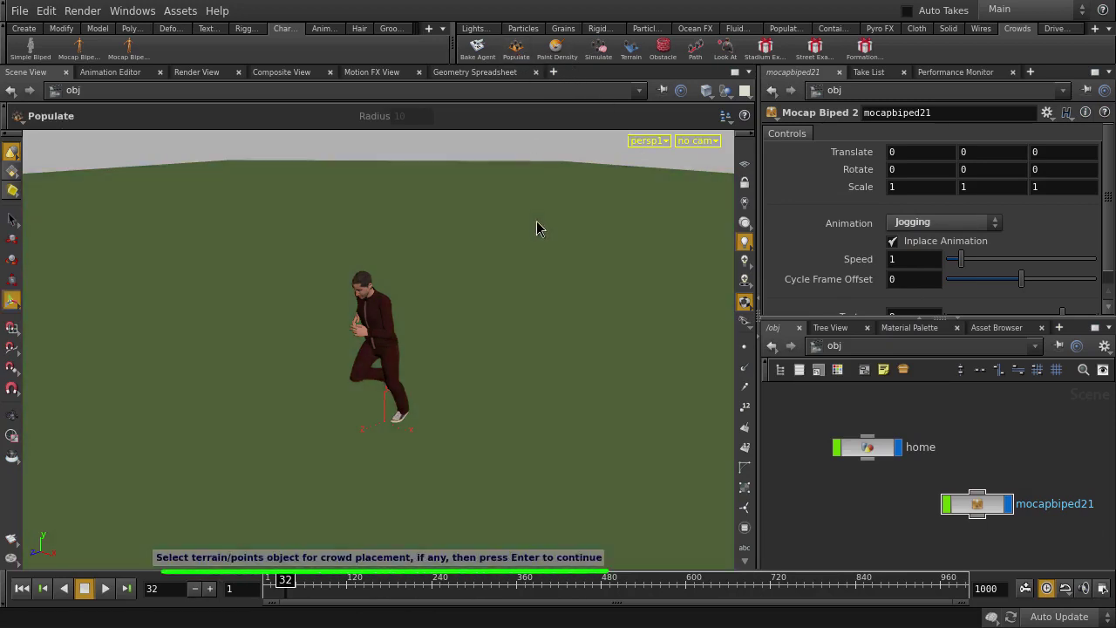
pyautogui.click(536, 229)
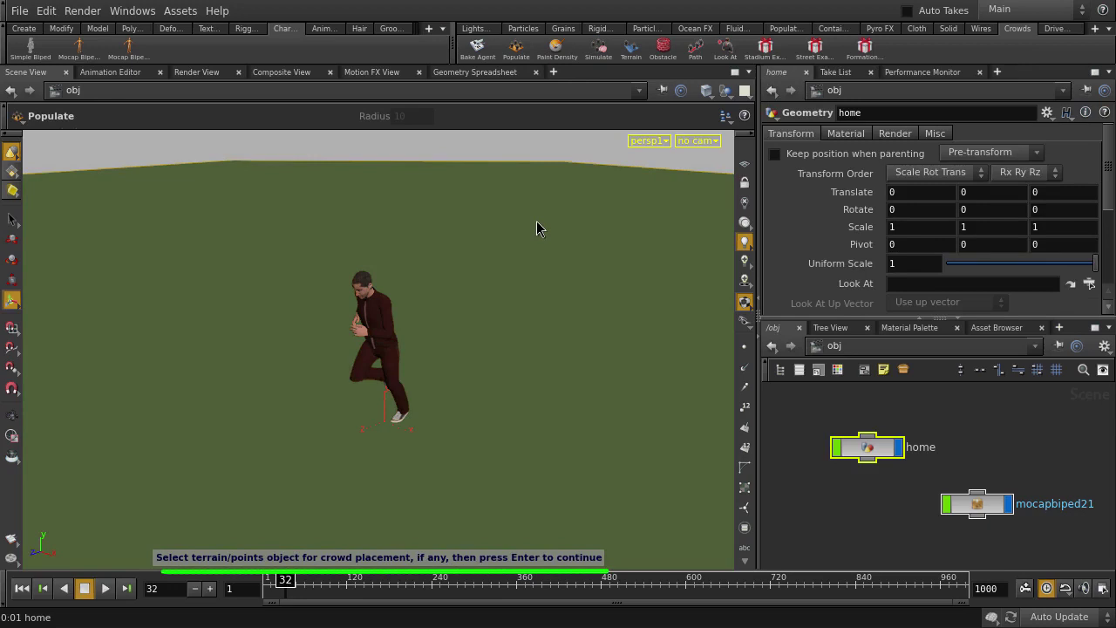
pyautogui.press('Return')
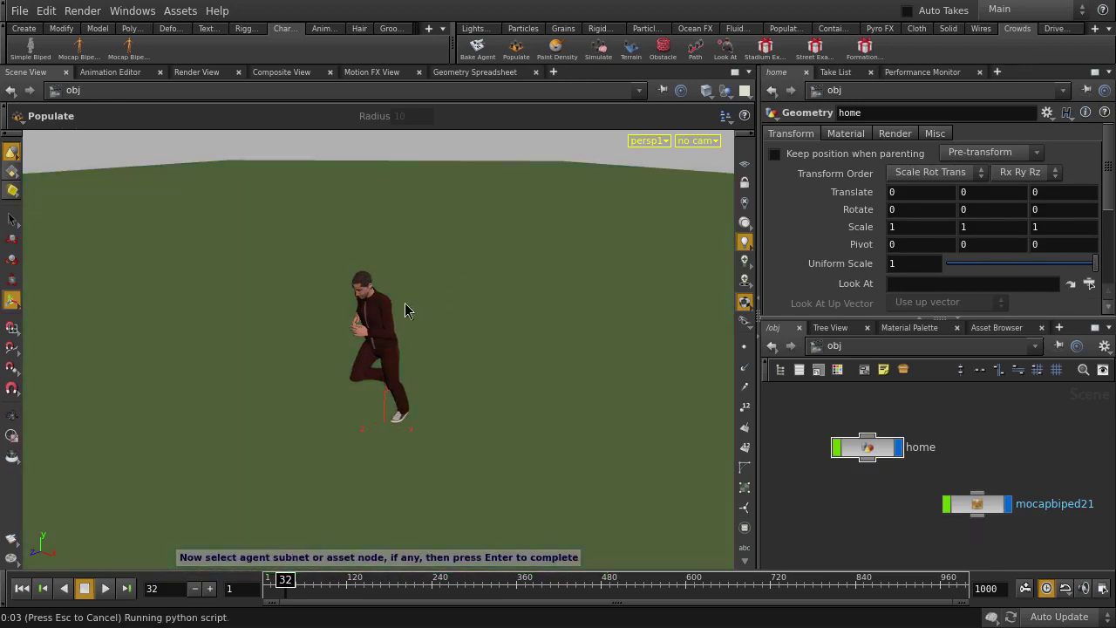
pyautogui.click(378, 318)
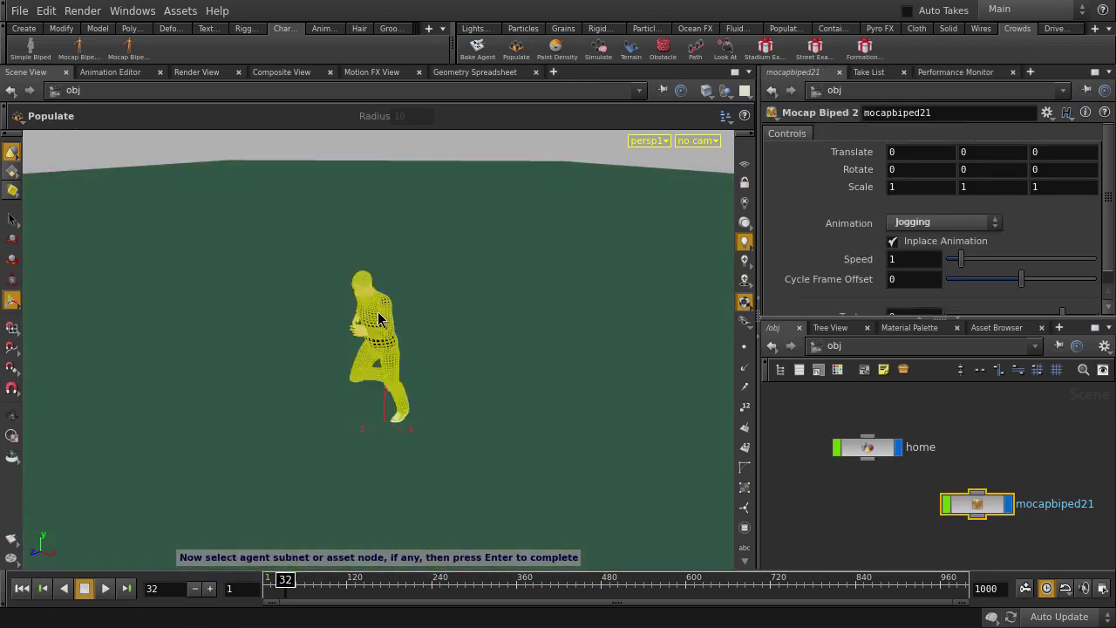
pyautogui.press('Return')
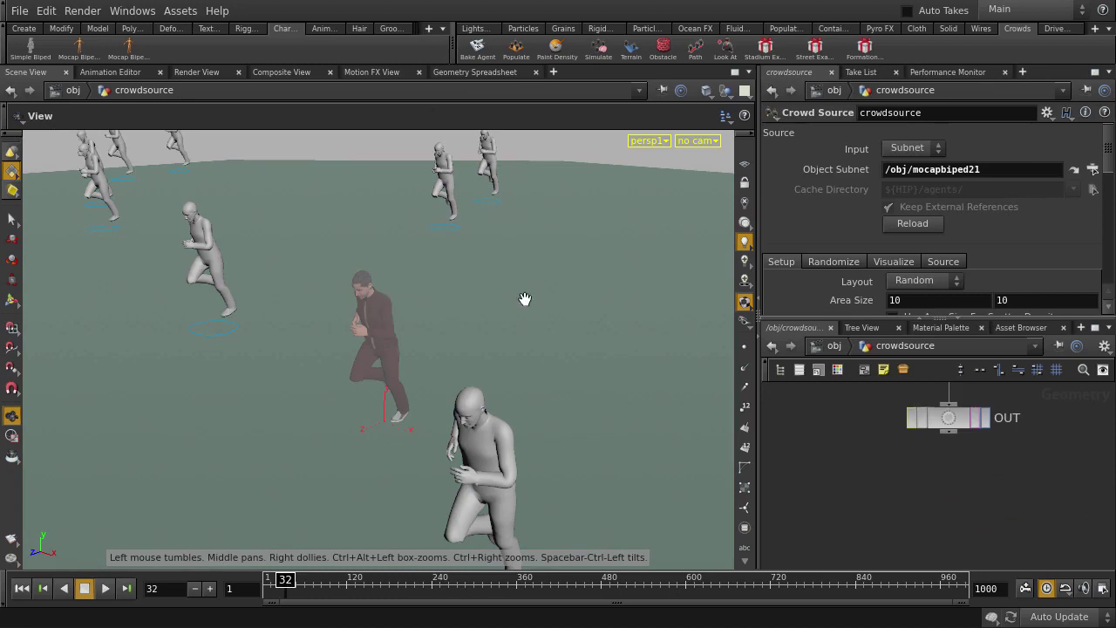
pyautogui.moveTo(525, 299); pyautogui.dragTo(82, 270, button='right')
pyautogui.moveTo(81, 270); pyautogui.dragTo(449, 346)
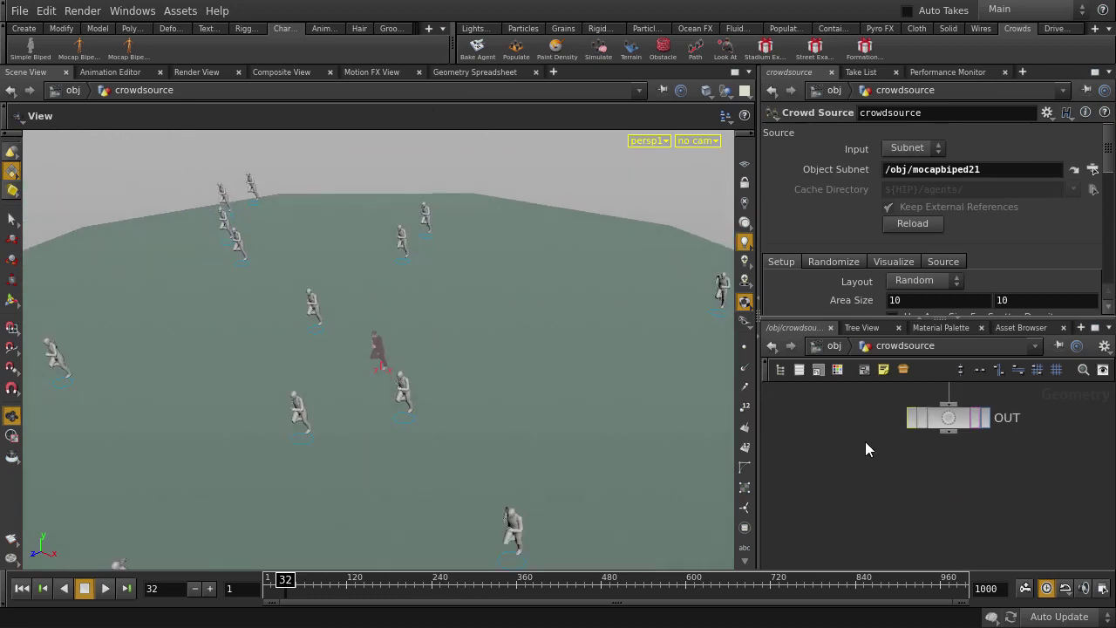
pyautogui.moveTo(858, 426); pyautogui.dragTo(859, 522, button='middle')
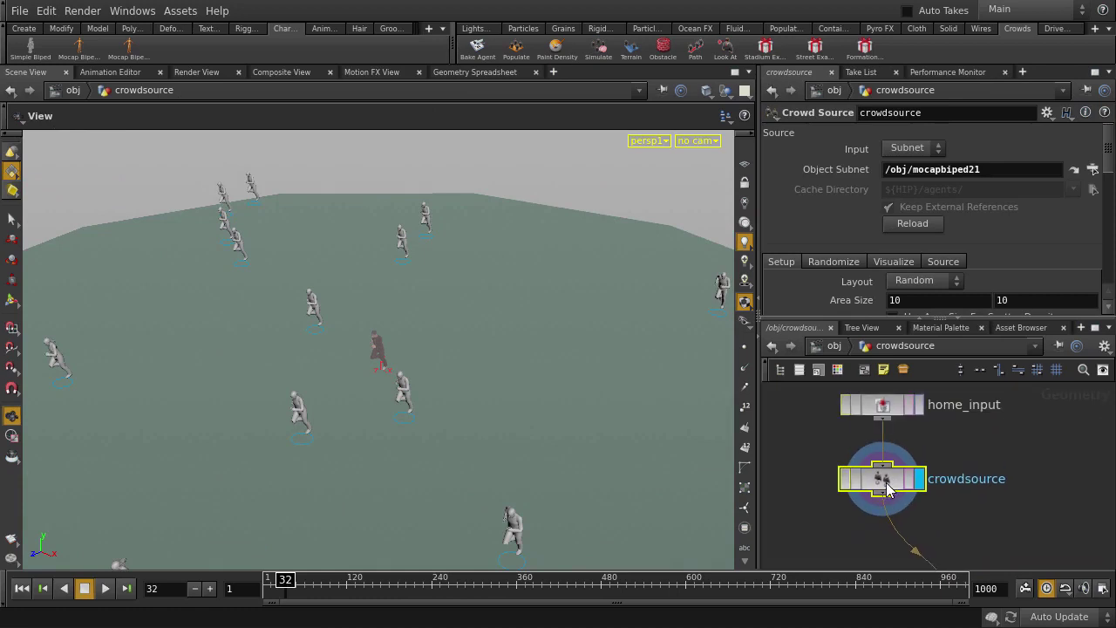
# Set the crowd source to 160 agents and view them from the side
pyautogui.scroll(-4, 865, 206)
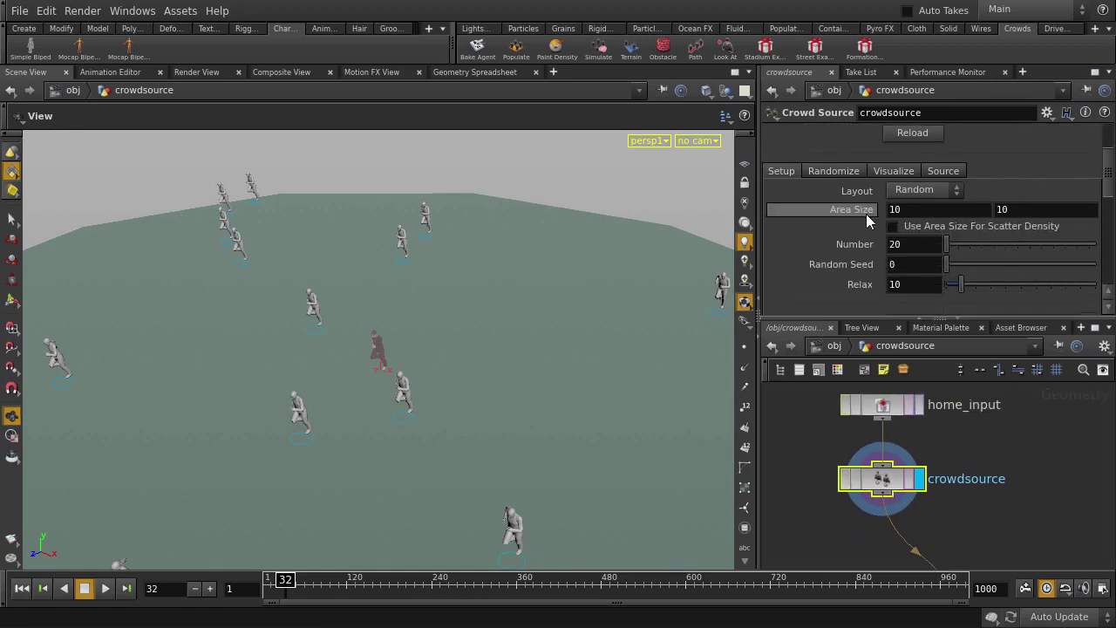
pyautogui.write('160')
pyautogui.press('Return')
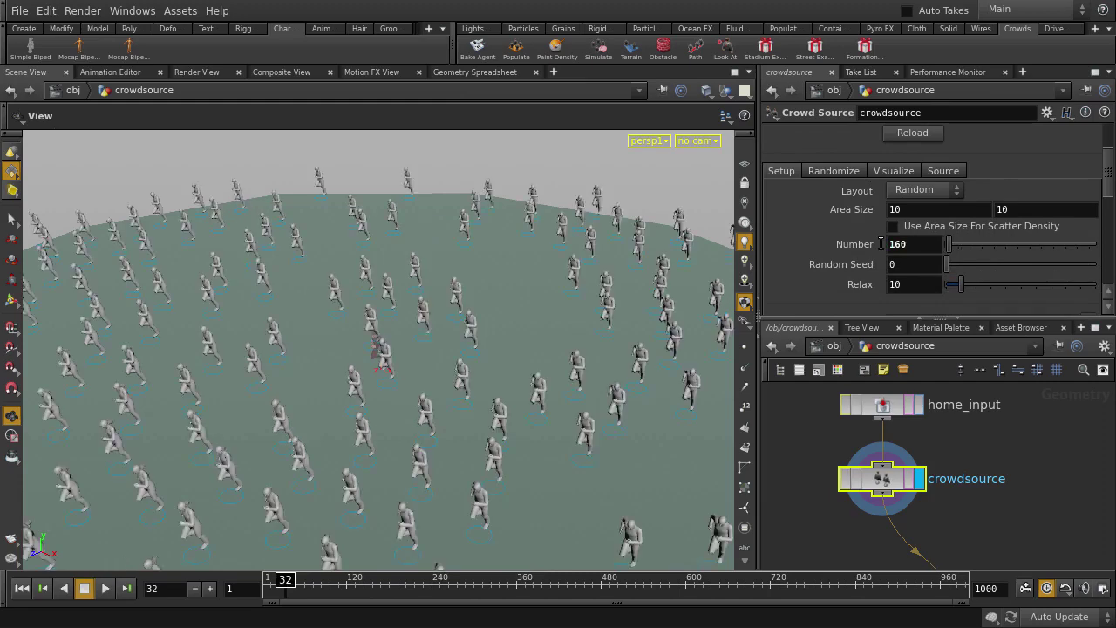
pyautogui.moveTo(672, 242)
pyautogui.mouseDown()
pyautogui.moveTo(493, 377)
pyautogui.moveTo(529, 374)
pyautogui.mouseUp()
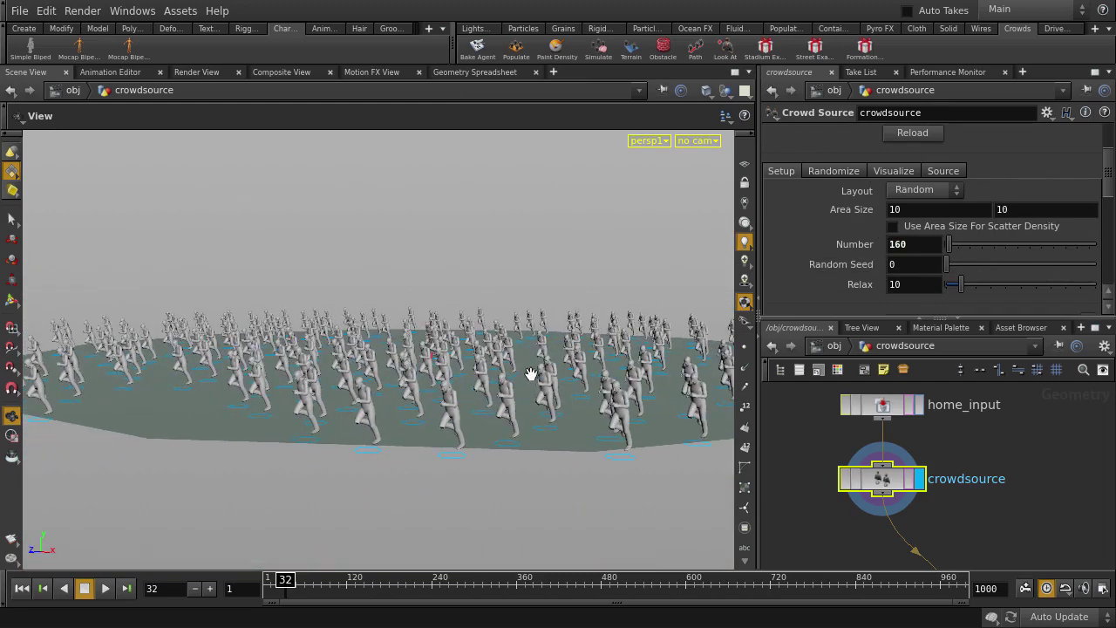
# Enable Randomize Scale: Scale 2.63, Randomness 0.901, Normal (Gaussian) distribution
pyautogui.click(832, 172)
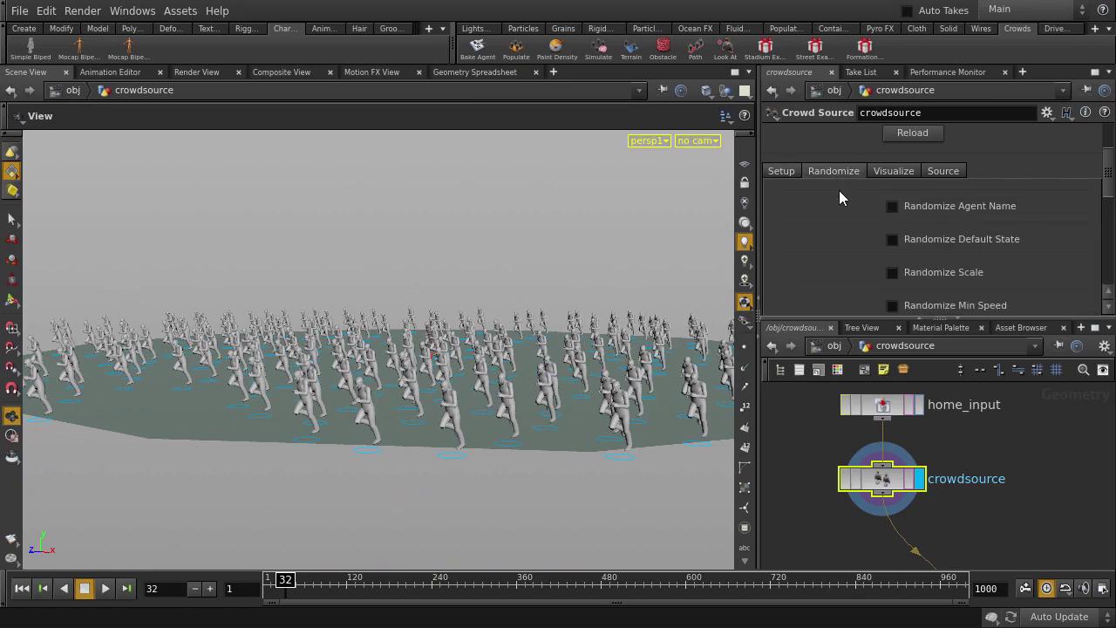
pyautogui.click(892, 272)
pyautogui.scroll(-4, 950, 235)
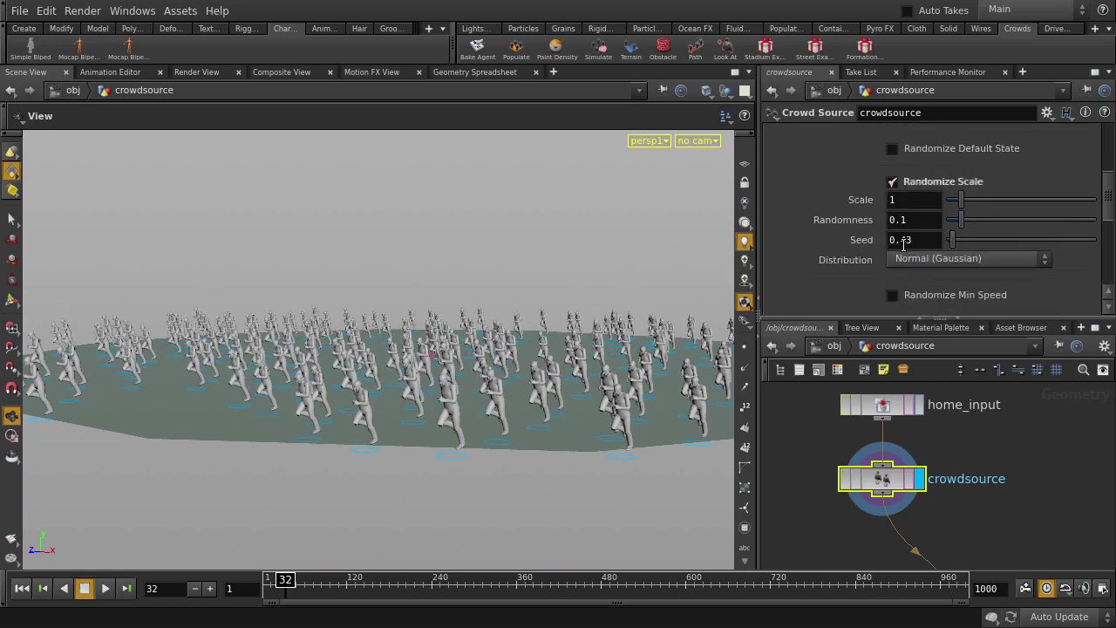
pyautogui.moveTo(1003, 200)
pyautogui.mouseDown()
pyautogui.moveTo(982, 206)
pyautogui.moveTo(1081, 219)
pyautogui.mouseUp()
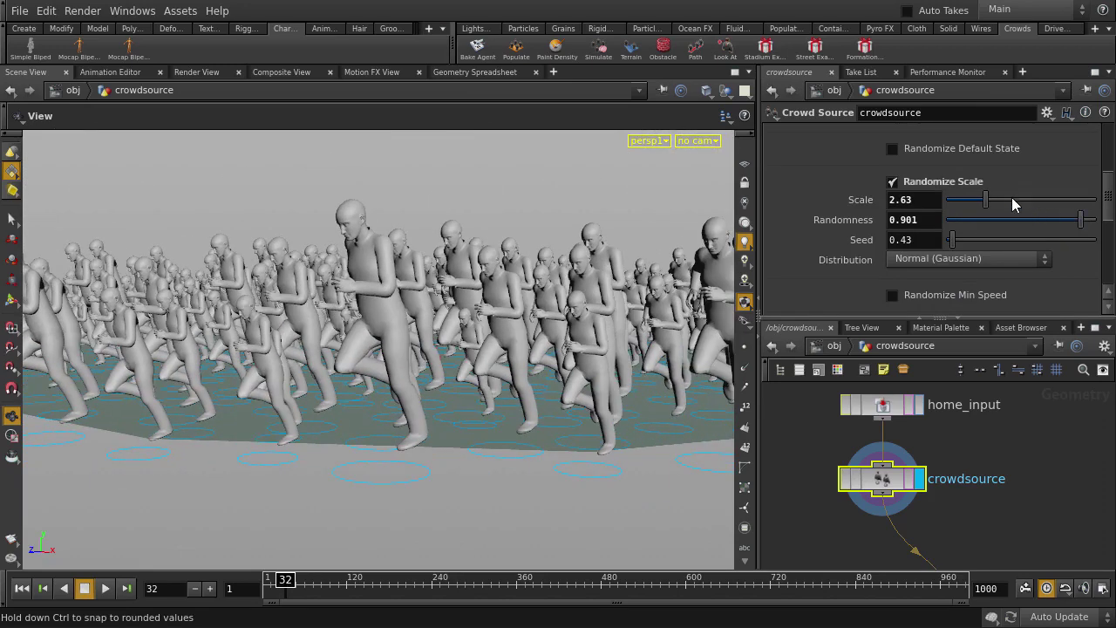
pyautogui.scroll(5, 798, 191)
# Show the Setup tab's Agent Name, Group Name and jogging Default State
pyautogui.click(794, 191)
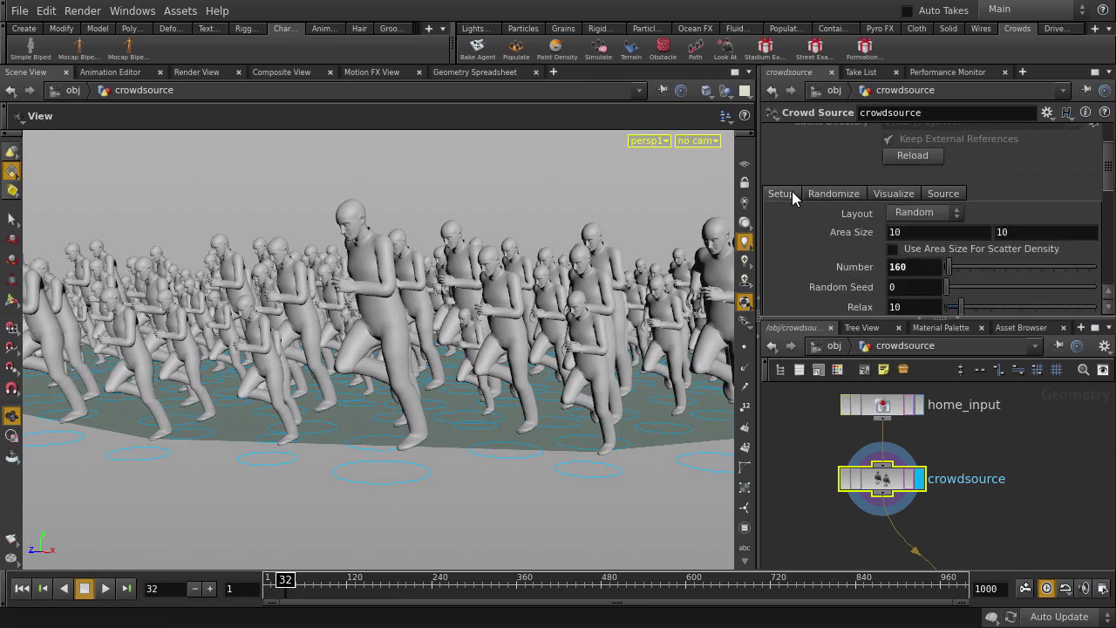
pyautogui.scroll(-3, 791, 197)
pyautogui.scroll(-3, 793, 202)
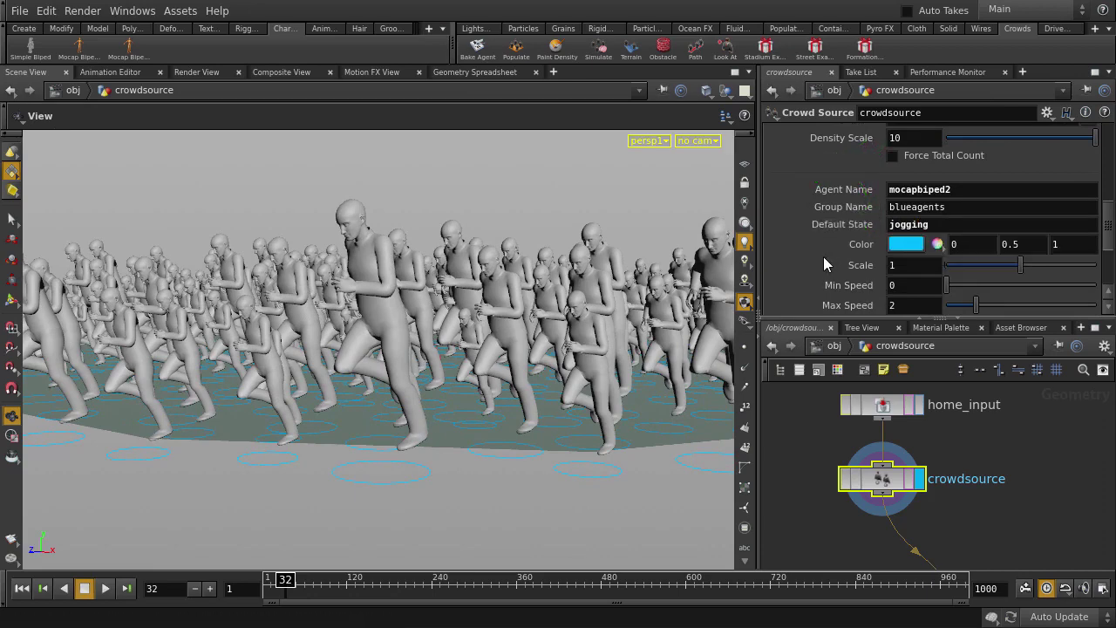
# Assign mocapbiped21/MATERIALS/clothing as the crowd source's material
pyautogui.press('u')
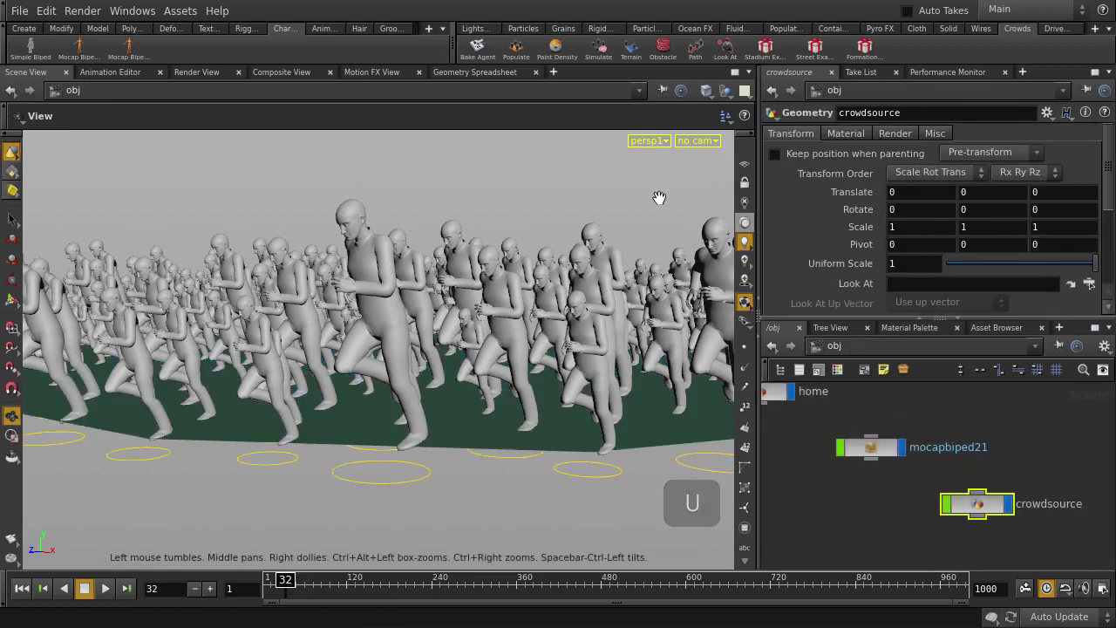
pyautogui.click(847, 135)
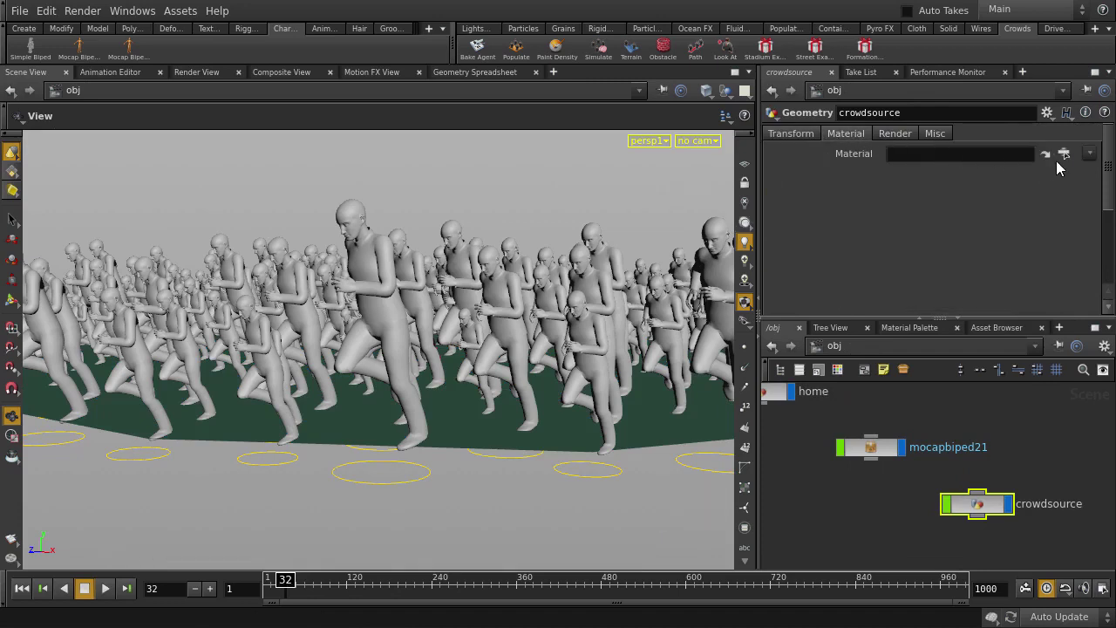
pyautogui.click(1063, 155)
pyautogui.moveTo(1032, 18); pyautogui.dragTo(876, 86)
pyautogui.click(834, 120)
pyautogui.click(850, 136)
pyautogui.click(871, 151)
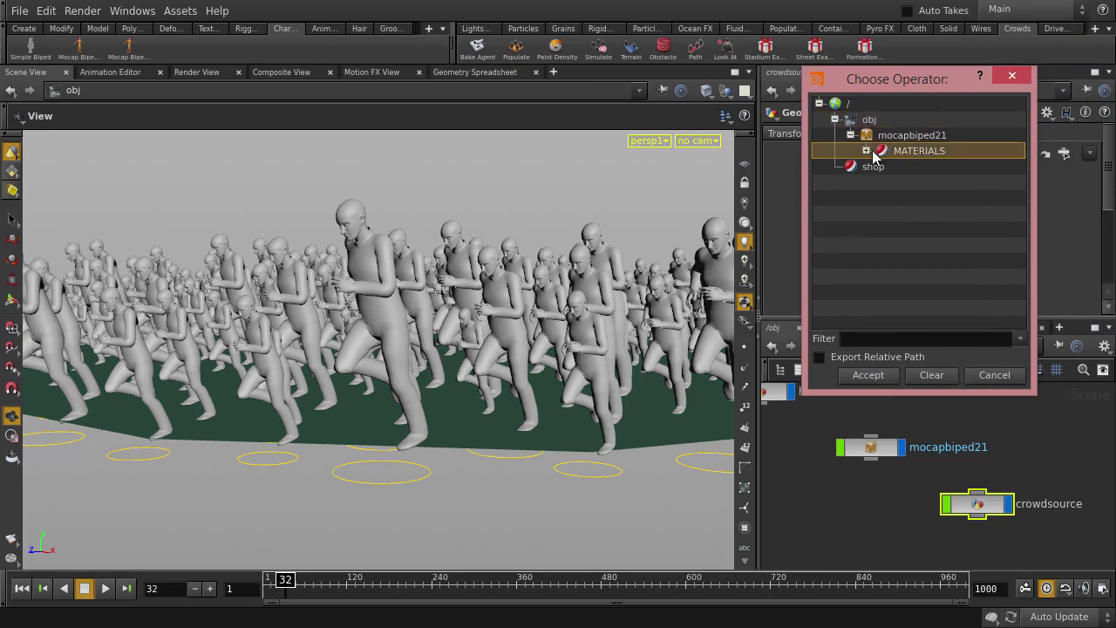
pyautogui.click(899, 167)
pyautogui.click(868, 375)
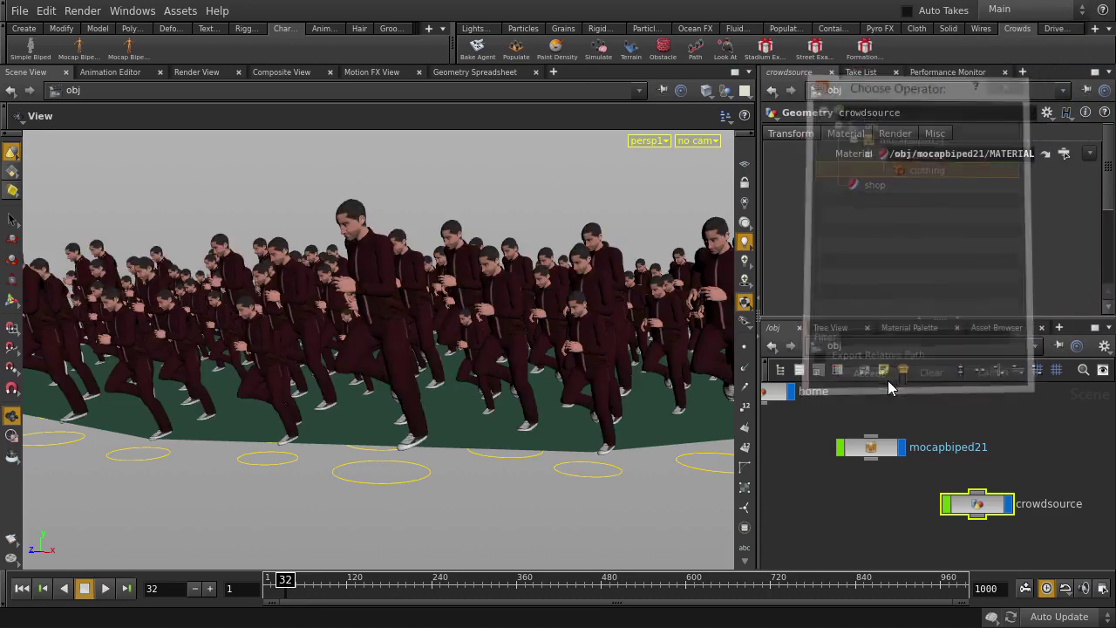
# Build a crowd simulation from the crowdsource agents with the Simulate shelf tool
pyautogui.press('s')
pyautogui.press('l')
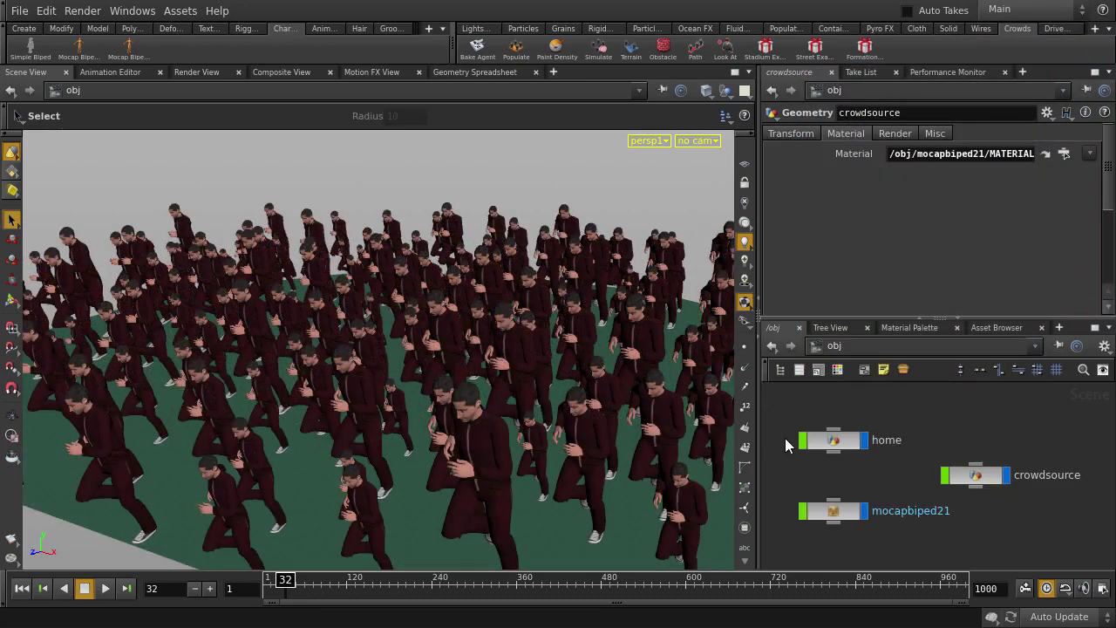
pyautogui.click(592, 46)
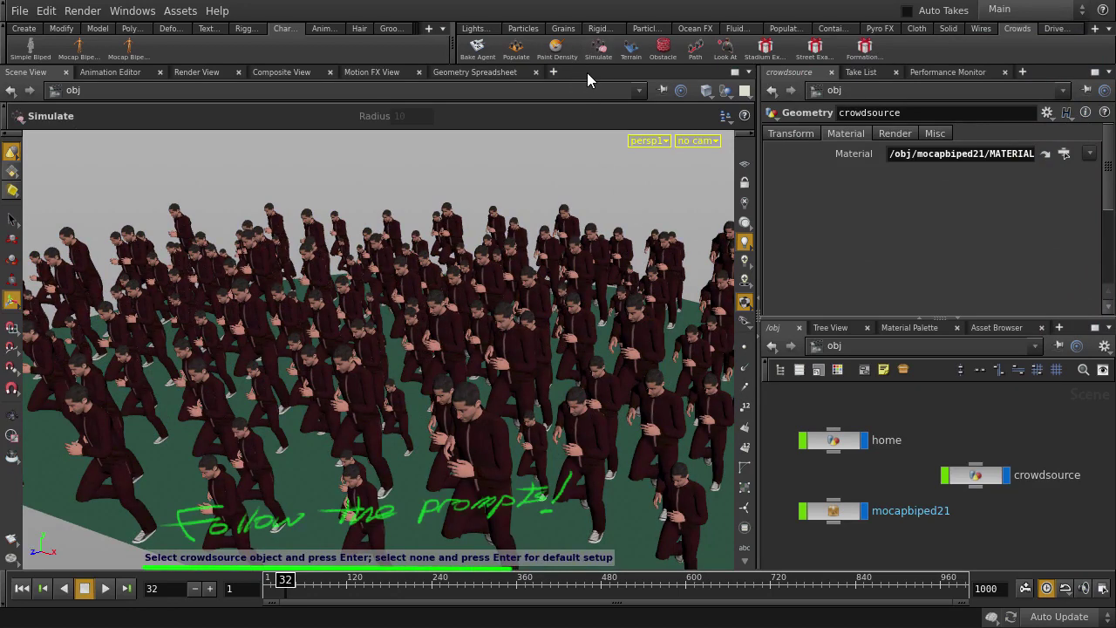
pyautogui.click(562, 222)
pyautogui.press('Return')
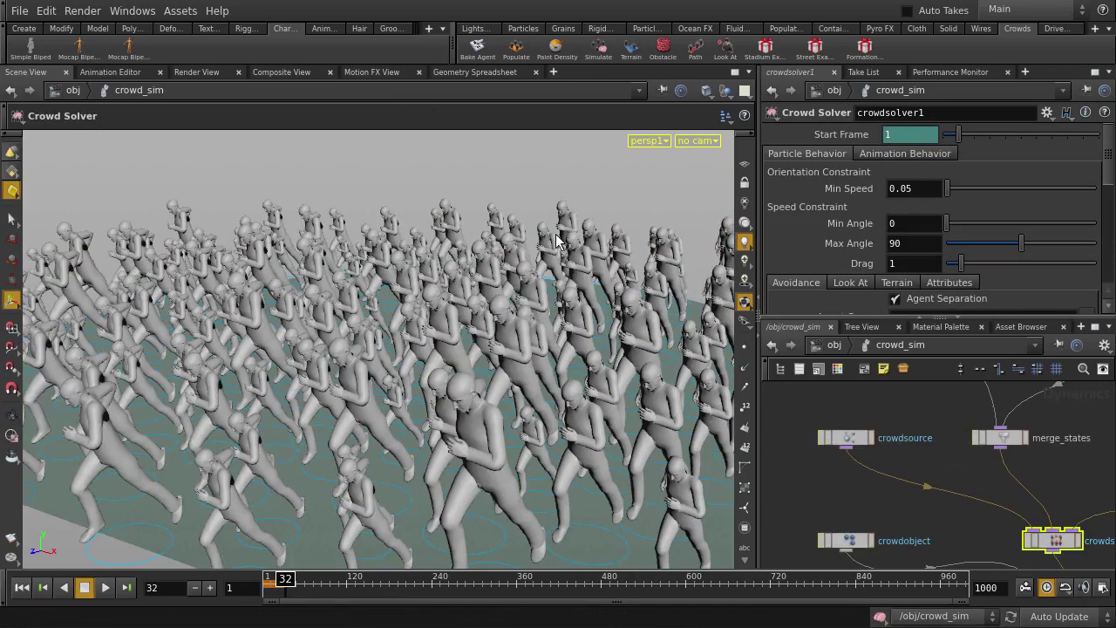
# Bring the crowd_sim network's walk and stand state nodes into view
pyautogui.scroll(-5, 517, 186)
pyautogui.scroll(-5, 518, 186)
pyautogui.press('s')
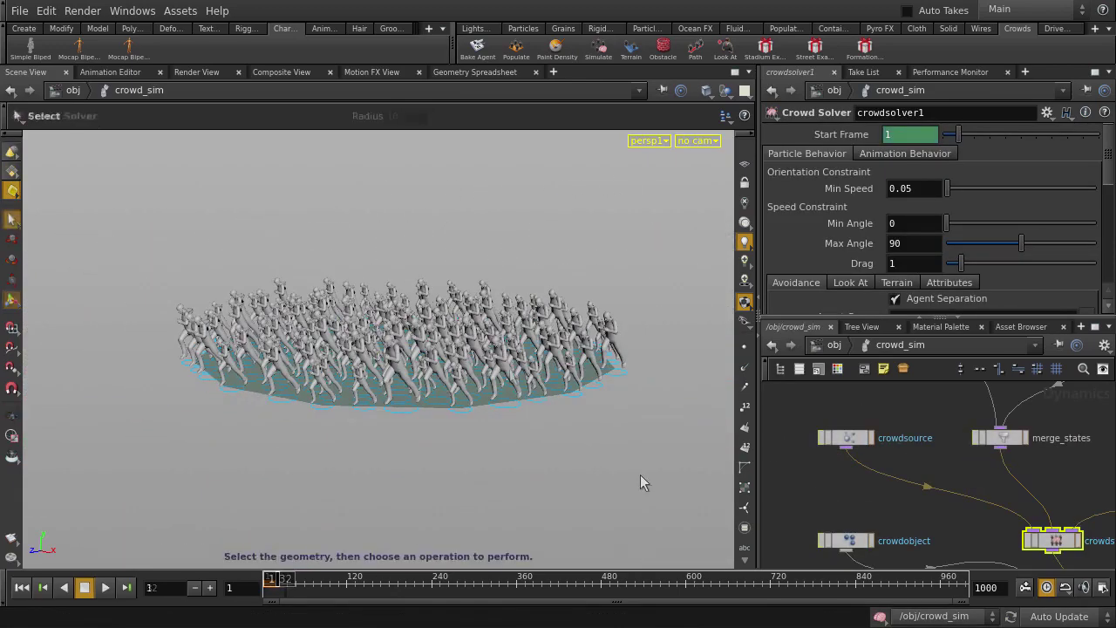
pyautogui.click(848, 413)
pyautogui.moveTo(907, 413); pyautogui.dragTo(859, 442, button='middle')
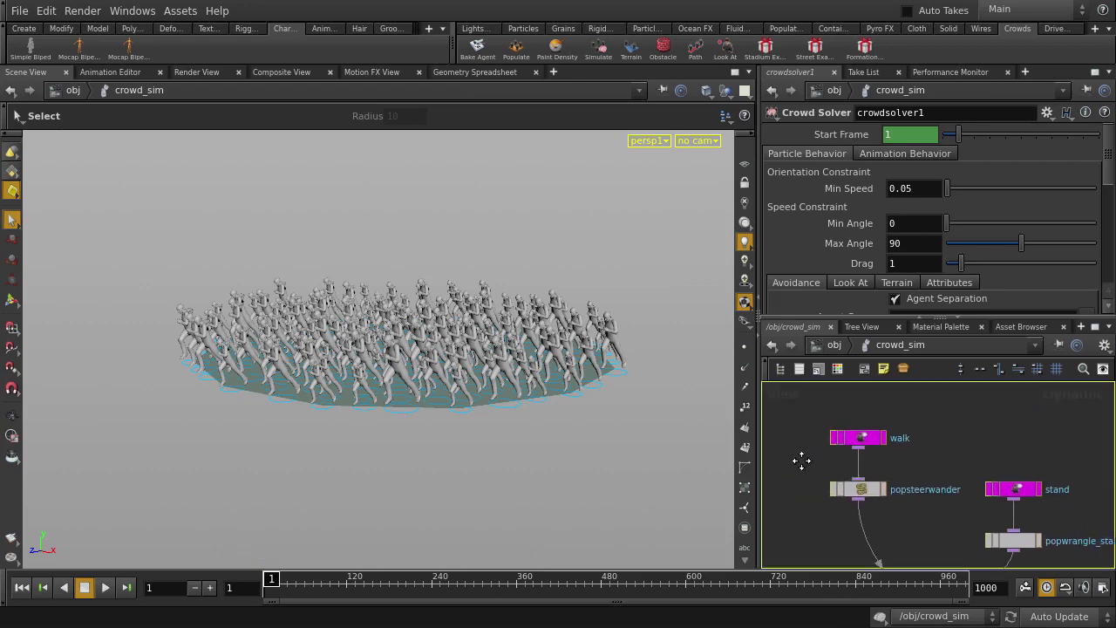
# Rename the walk Crowd State to jogging and preview the playback
pyautogui.click(858, 442)
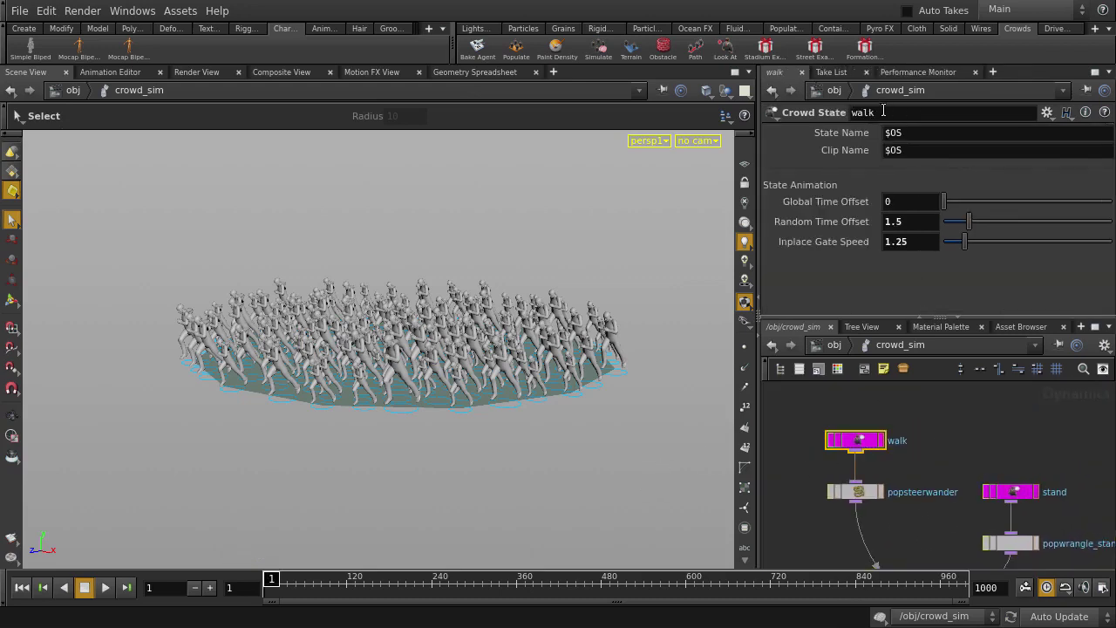
pyautogui.moveTo(882, 112); pyautogui.dragTo(839, 112)
pyautogui.write('ggin')
pyautogui.press('Return')
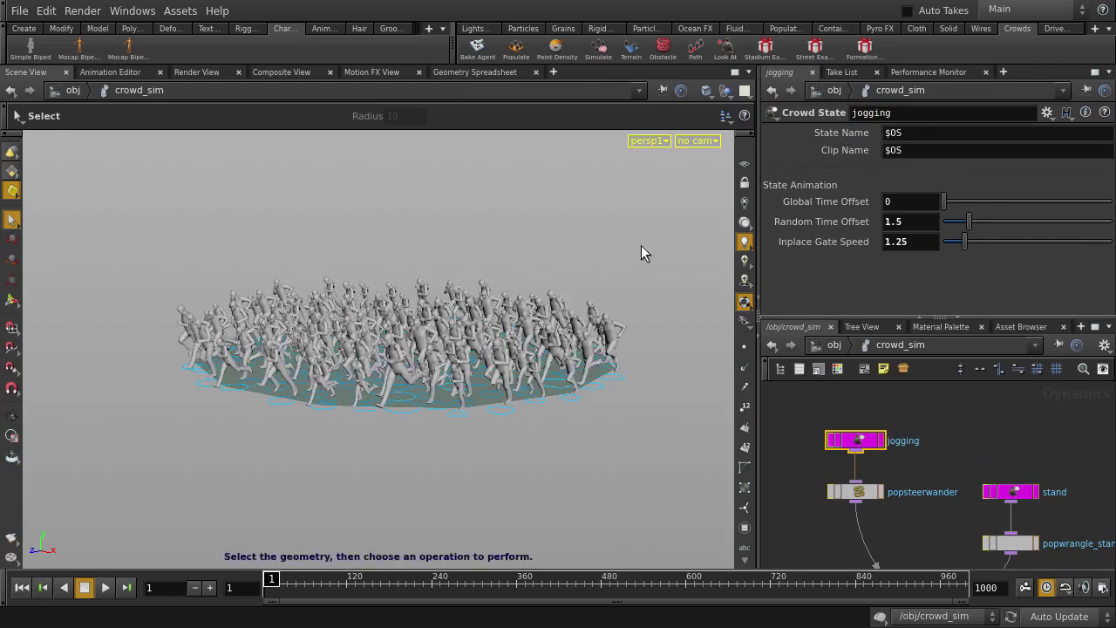
pyautogui.press('Up')
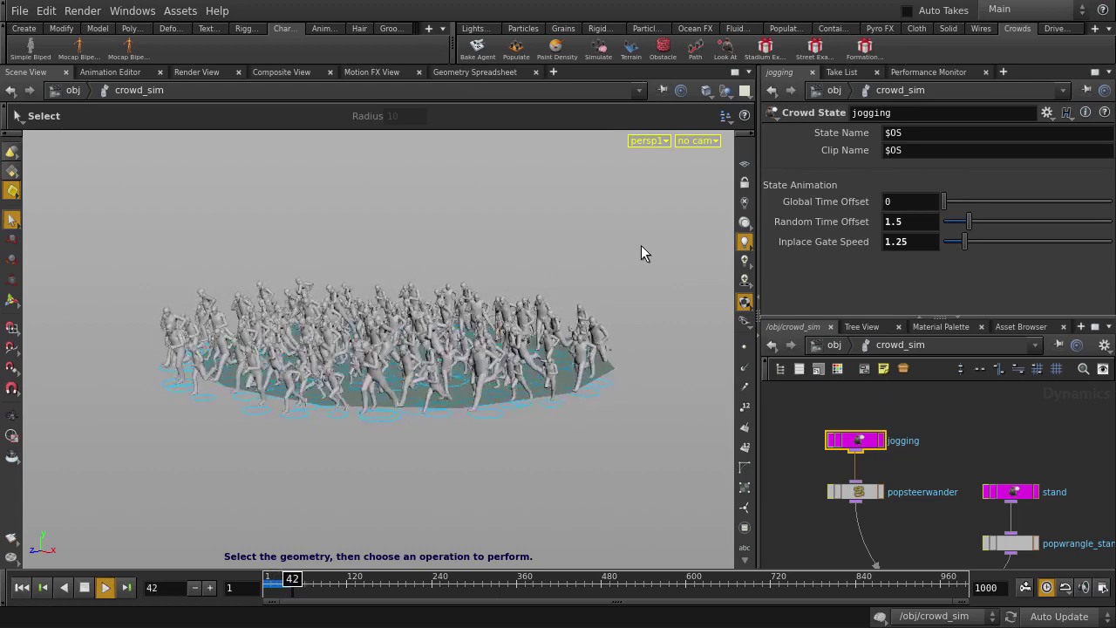
pyautogui.press('Up')
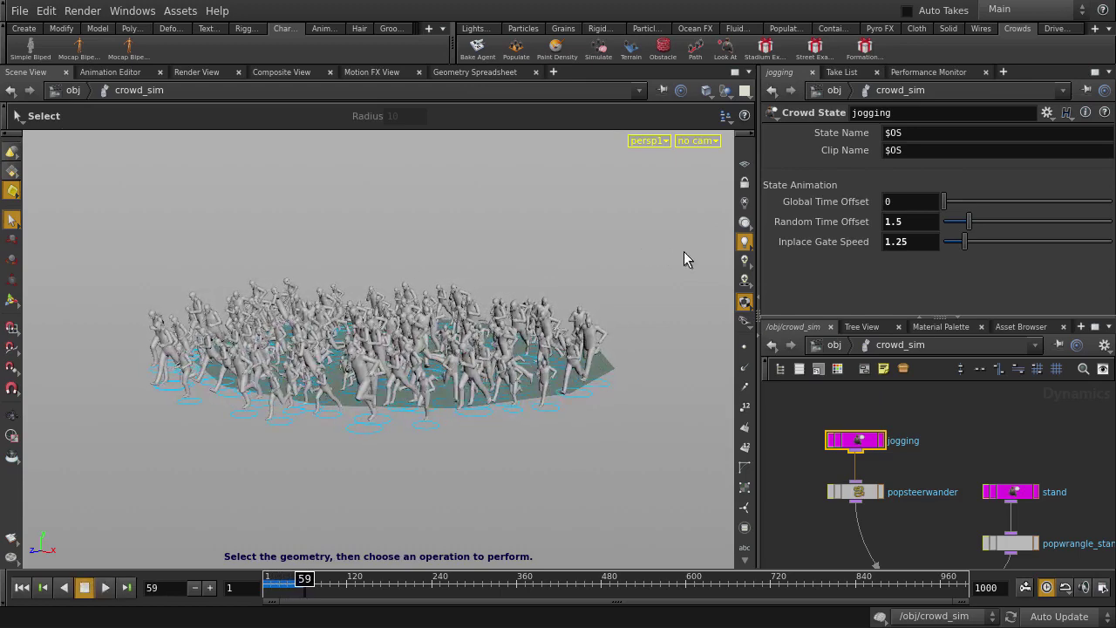
# Set the jogging state's Inplace Gait Speed to 10
pyautogui.moveTo(909, 247); pyautogui.dragTo(875, 247)
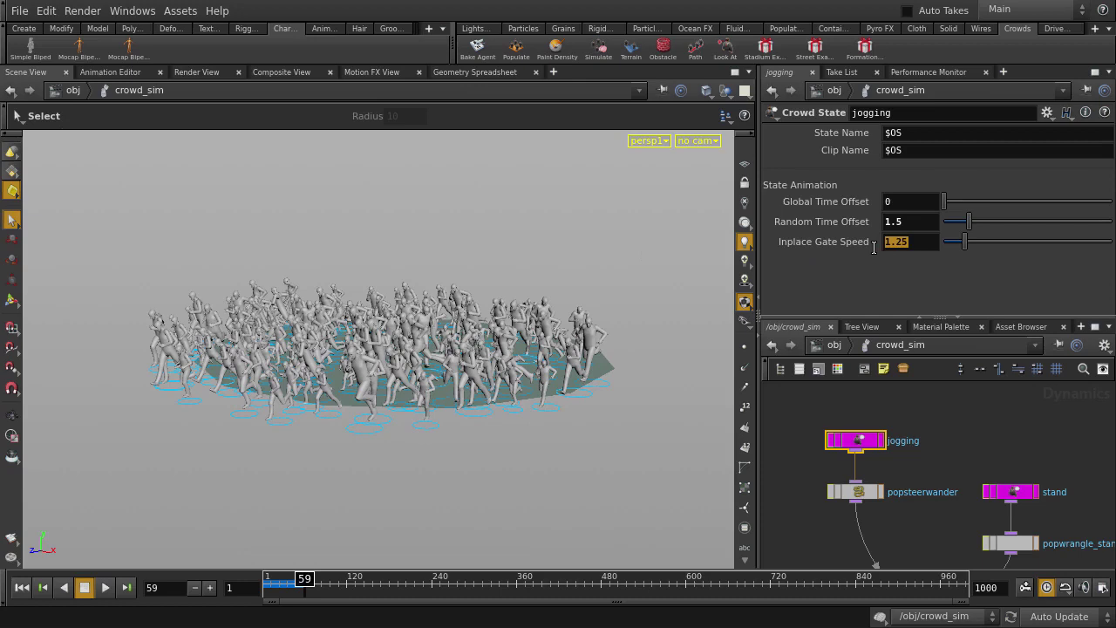
pyautogui.write('10')
pyautogui.press('Return')
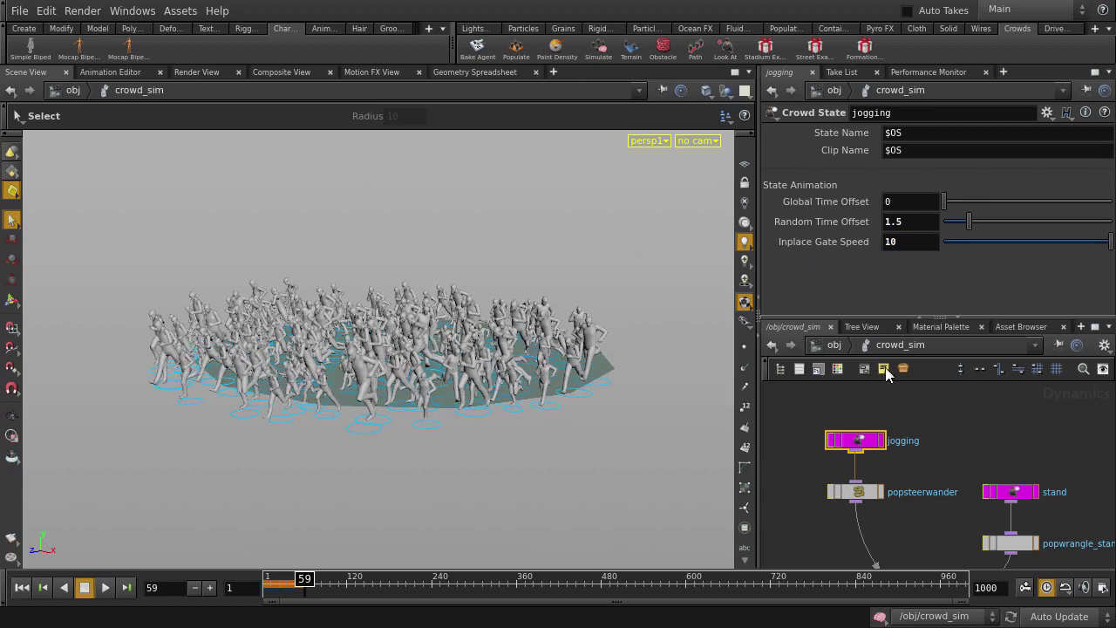
# Set popsteerwander's Force Z to 120 and preview the crowd advancing
pyautogui.click(860, 495)
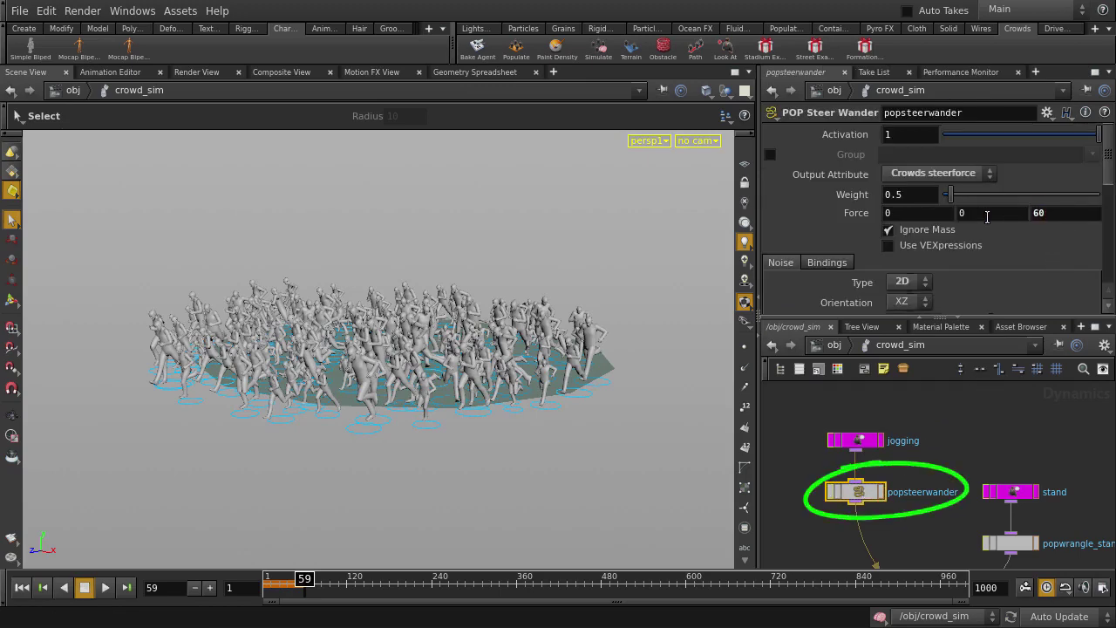
pyautogui.press('Up')
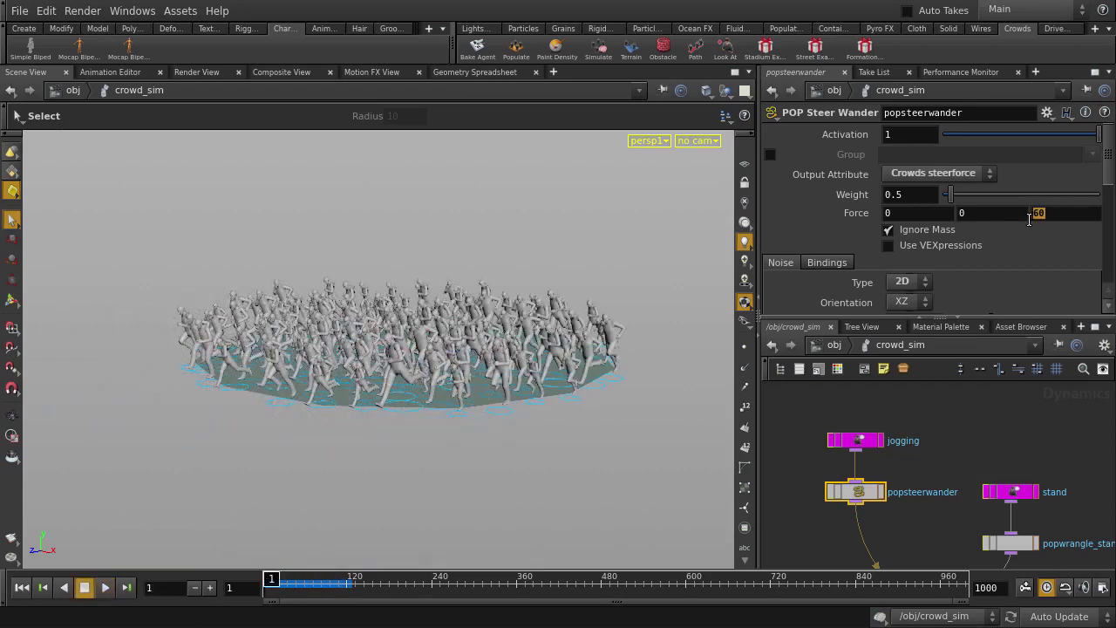
pyautogui.write('0')
pyautogui.press('Return')
pyautogui.press('Up')
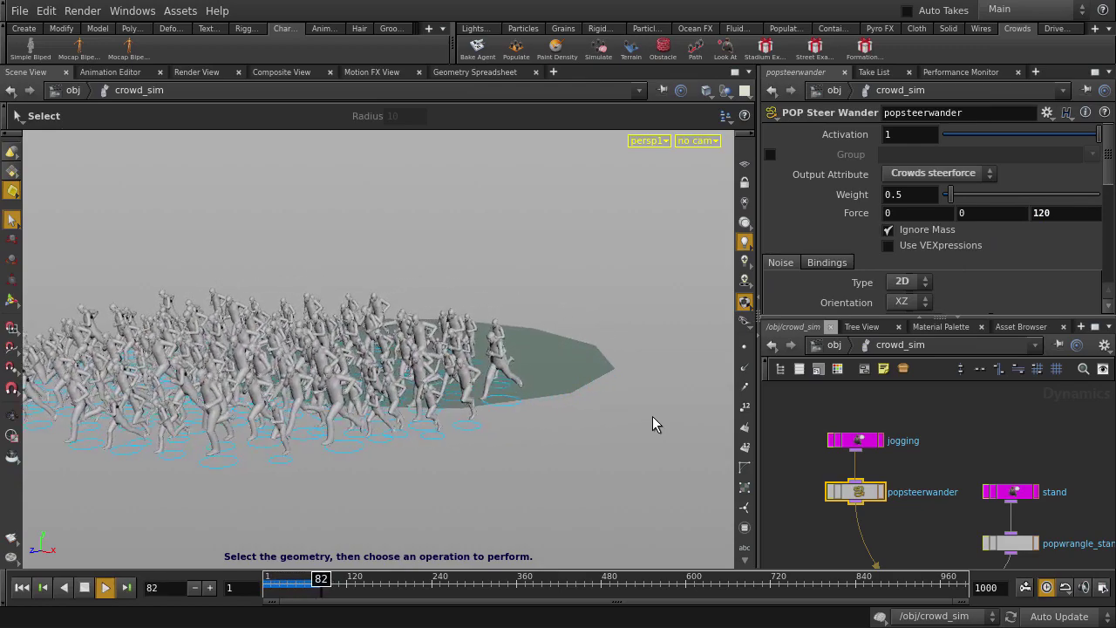
pyautogui.press('u')
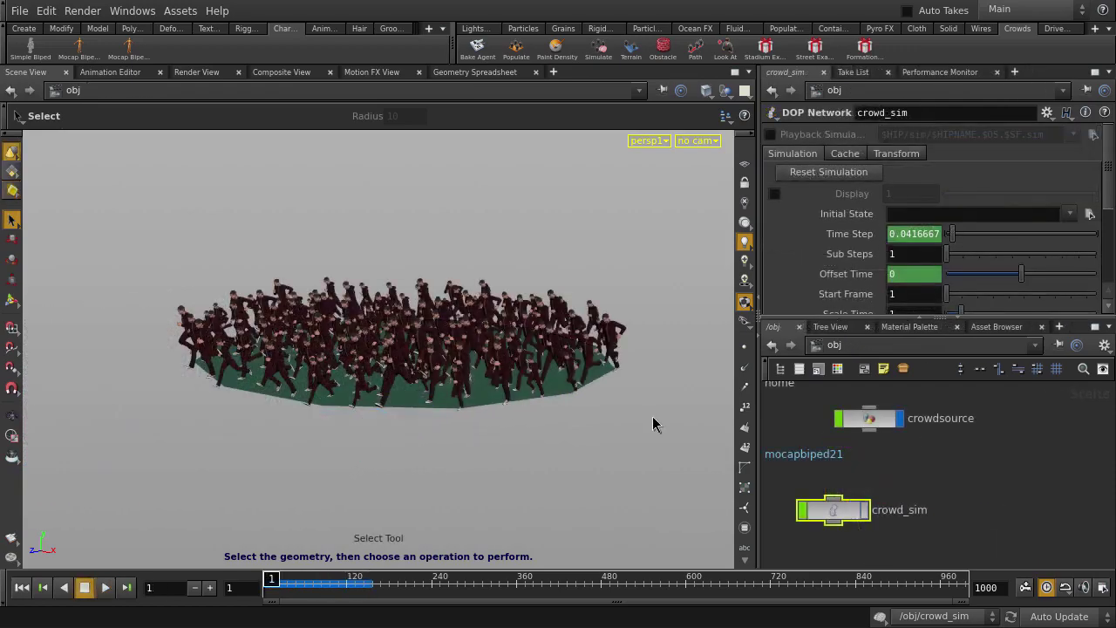
# Tumble the view to see the whole crowd, then switch to the top view
pyautogui.press('Escape')
pyautogui.moveTo(518, 441)
pyautogui.mouseDown()
pyautogui.moveTo(602, 409)
pyautogui.moveTo(419, 407)
pyautogui.moveTo(428, 448)
pyautogui.mouseUp()
pyautogui.press('s')
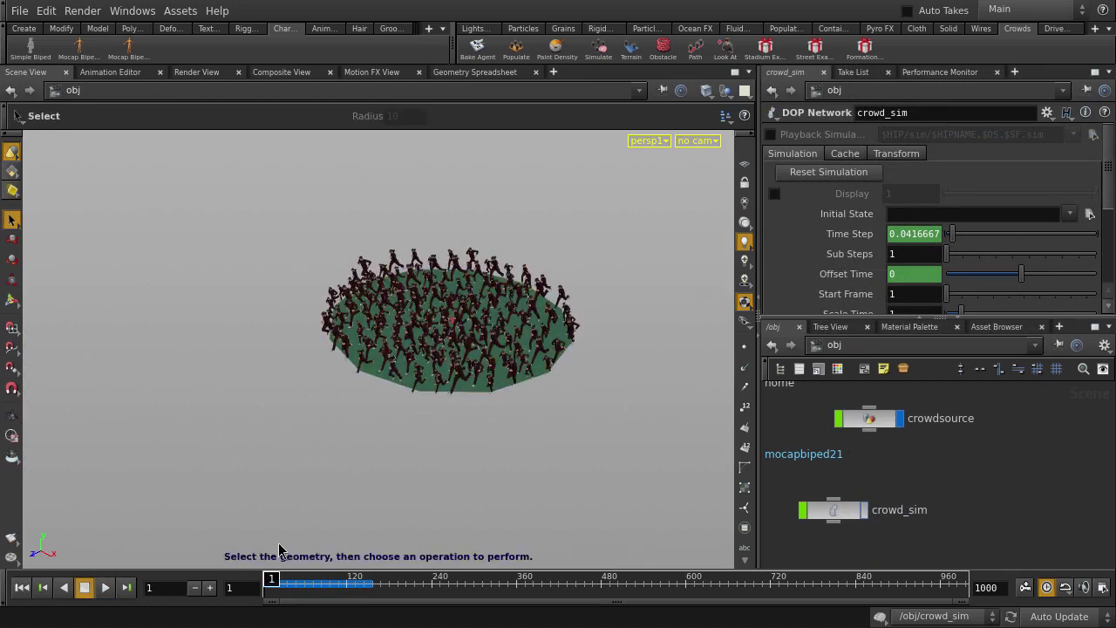
pyautogui.hotkey('space', '2')
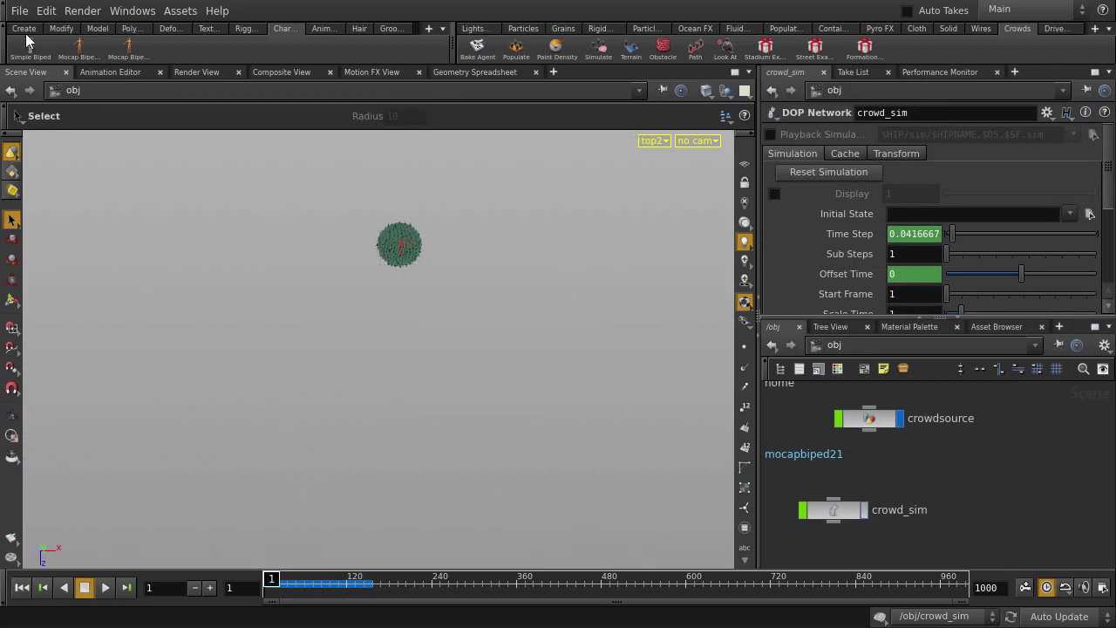
# Draw a four-point curve winding down from below the crowd disc
pyautogui.click(26, 31)
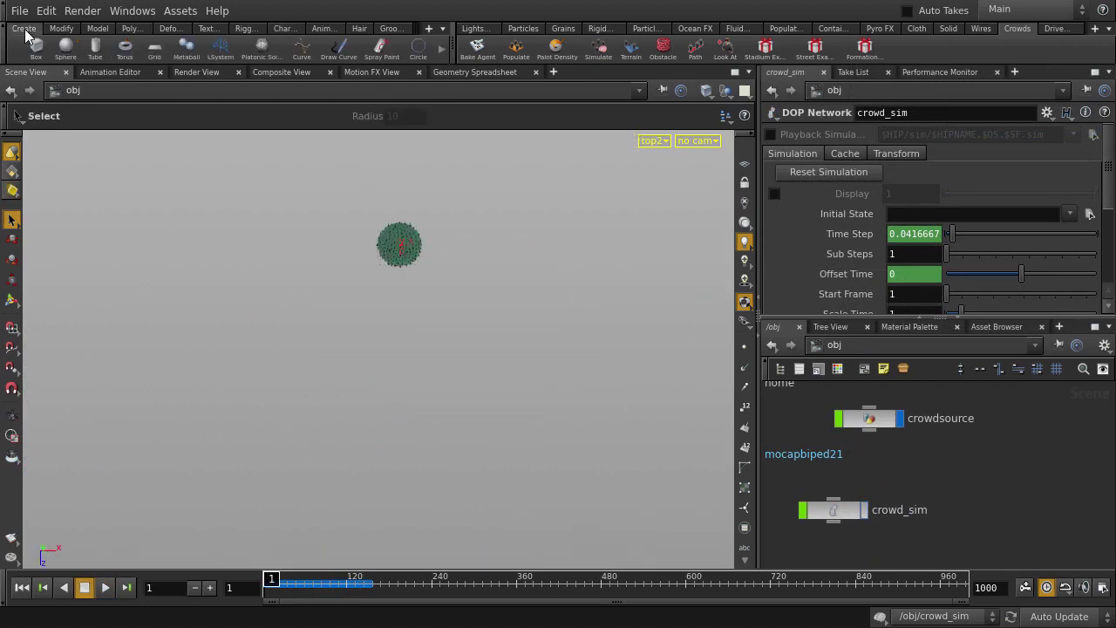
pyautogui.click(303, 50)
pyautogui.click(389, 288)
pyautogui.click(356, 308)
pyautogui.click(437, 401)
pyautogui.click(444, 447)
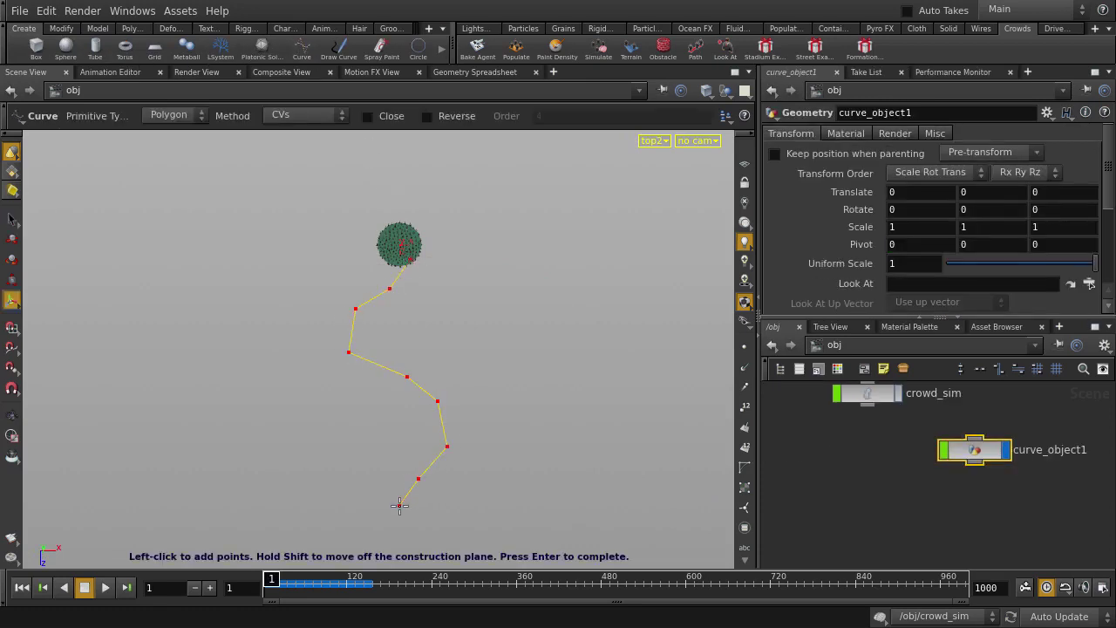
pyautogui.press('Return')
# Set the curve's Primitive Type to NURBS and return to perspective view
pyautogui.click(200, 115)
pyautogui.click(174, 142)
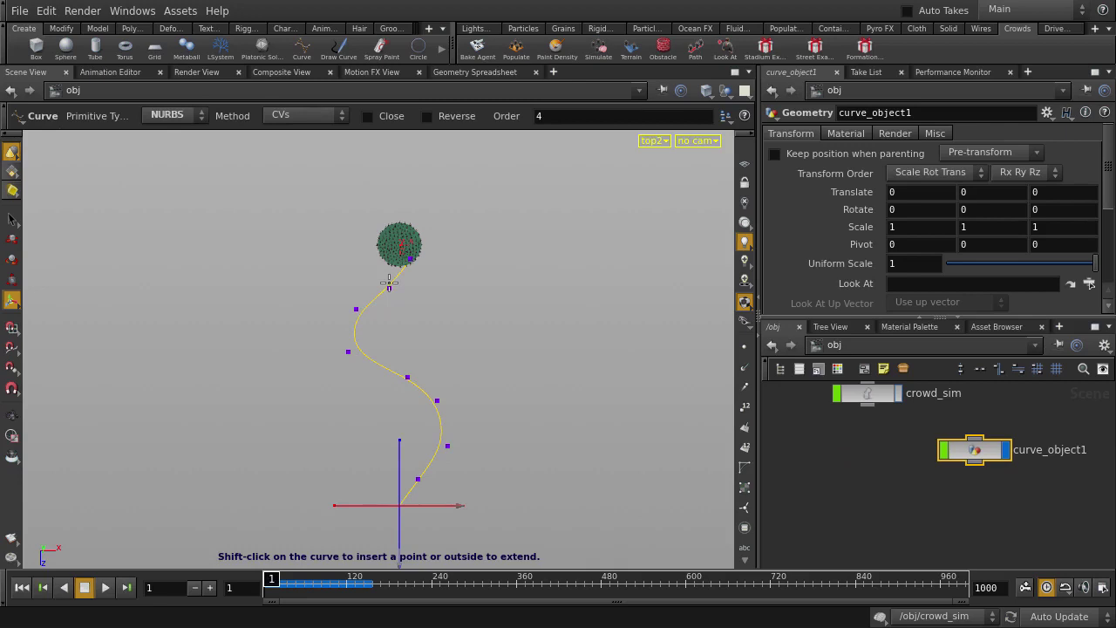
pyautogui.hotkey('space', '1')
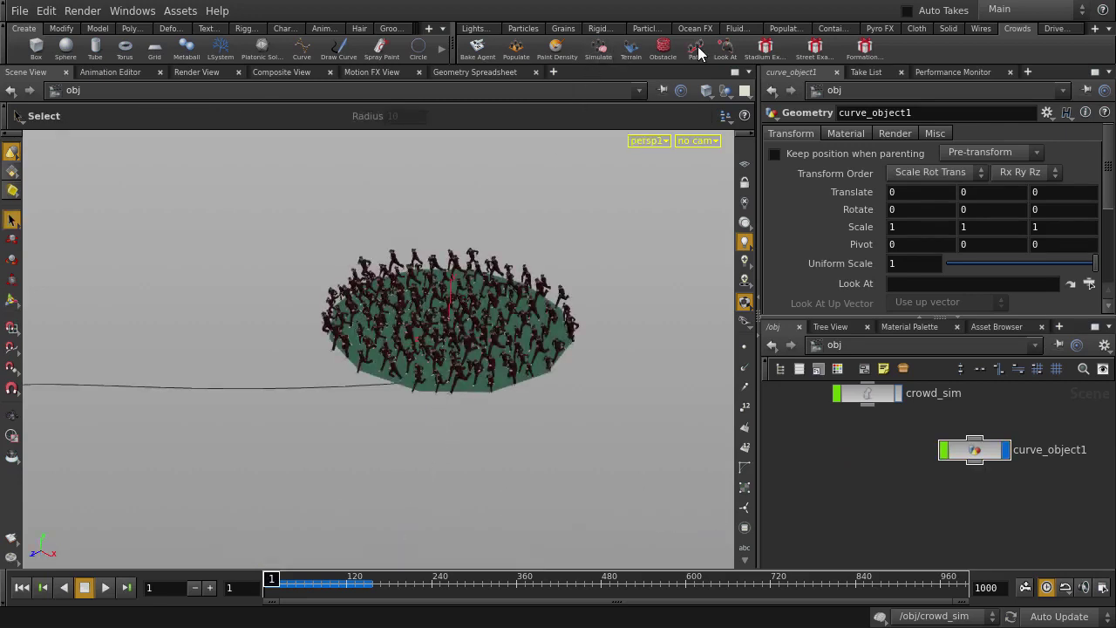
# Add a Crowds Path steer force on curve_object1, then play the simulation in top view
pyautogui.click(696, 49)
pyautogui.click(261, 448)
pyautogui.press('Return')
pyautogui.write('trail')
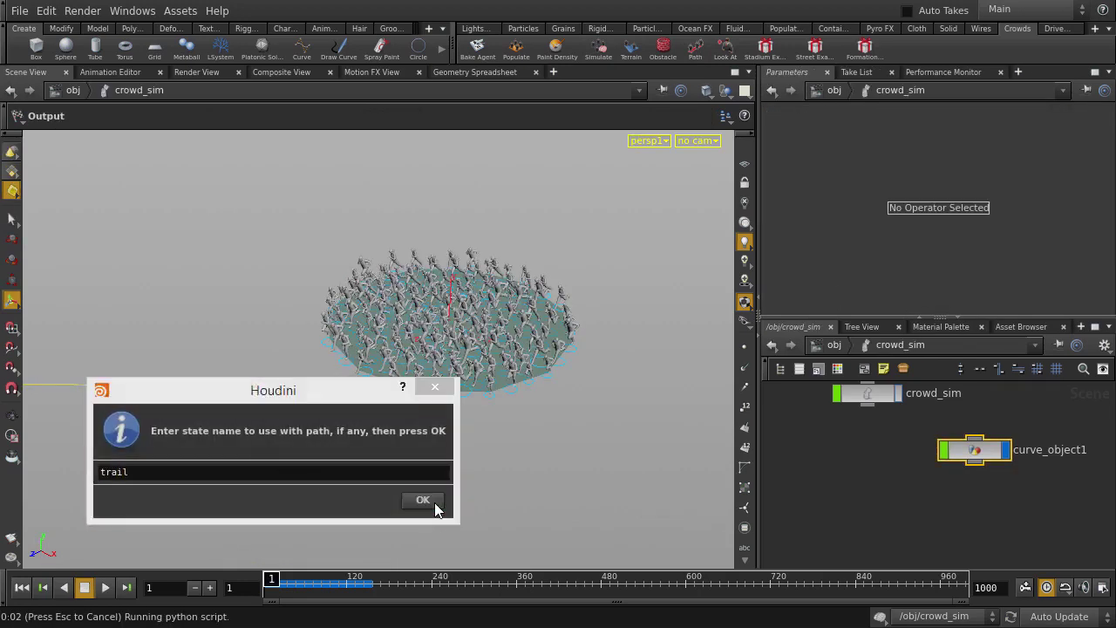
pyautogui.click(434, 502)
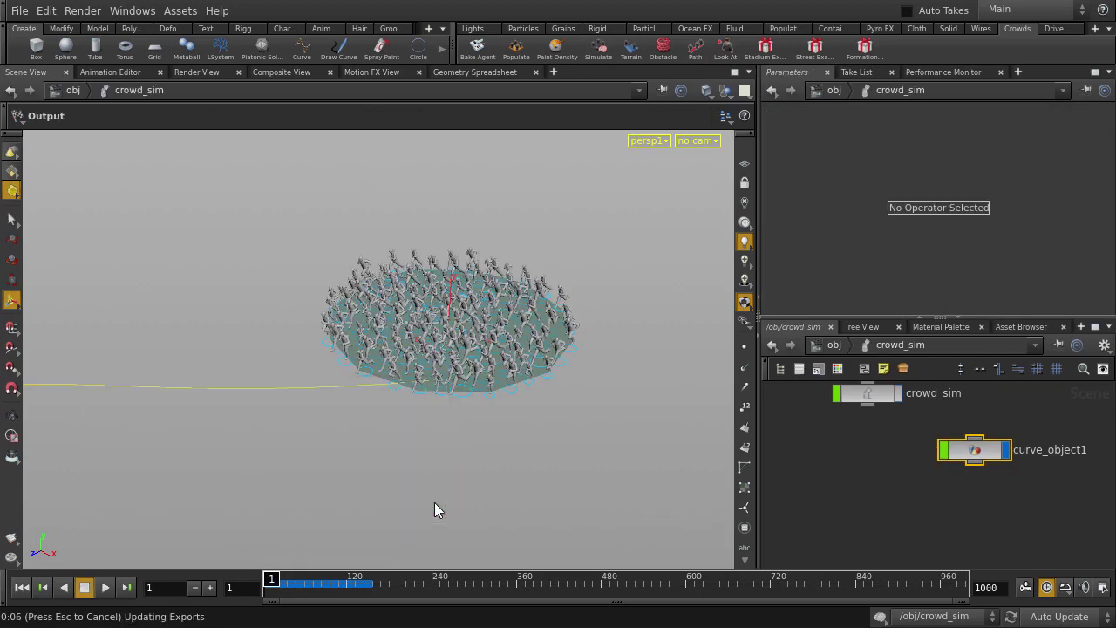
pyautogui.hotkey('space', '2')
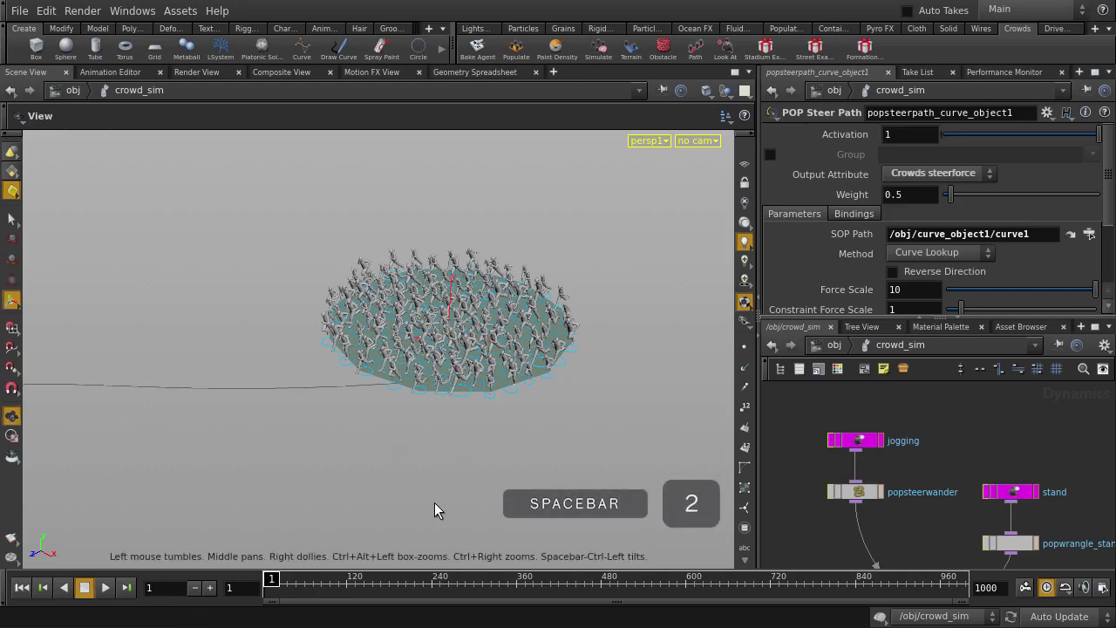
pyautogui.press('Up')
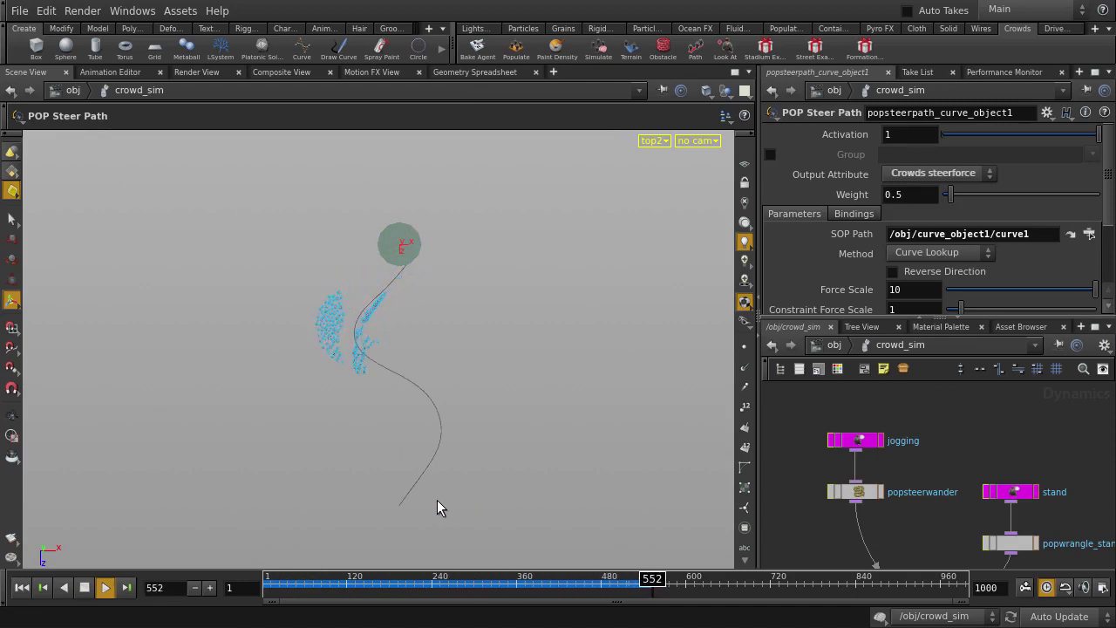
# On popsteerpath_curve_object1, set Force Scale to 100 and Anticipation to 0, then replay
pyautogui.click(530, 582)
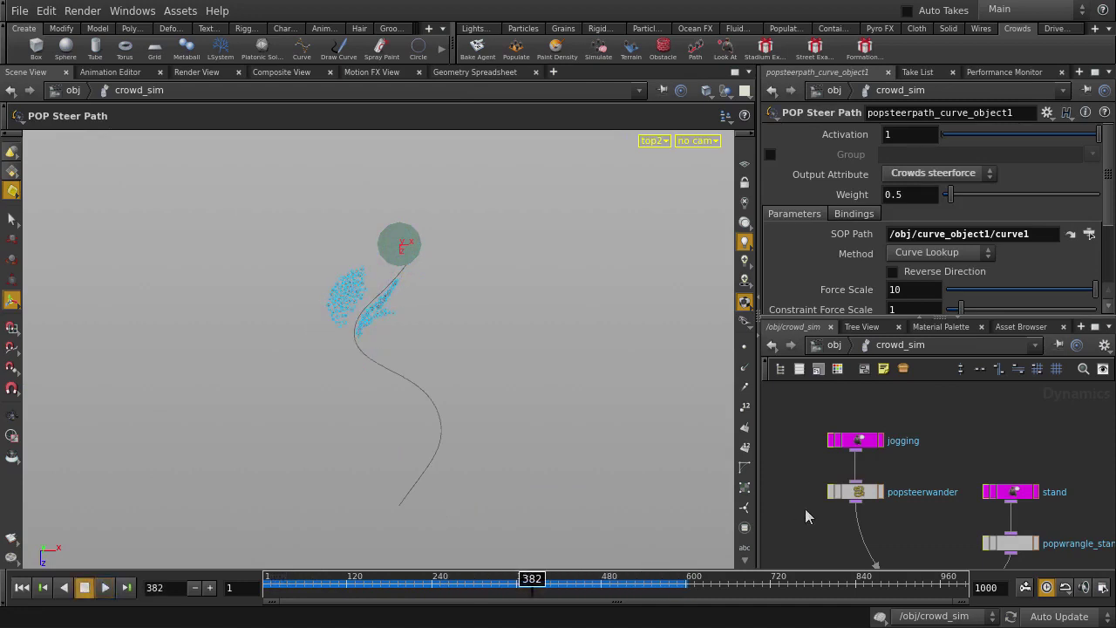
pyautogui.moveTo(805, 514); pyautogui.dragTo(1000, 473, button='middle')
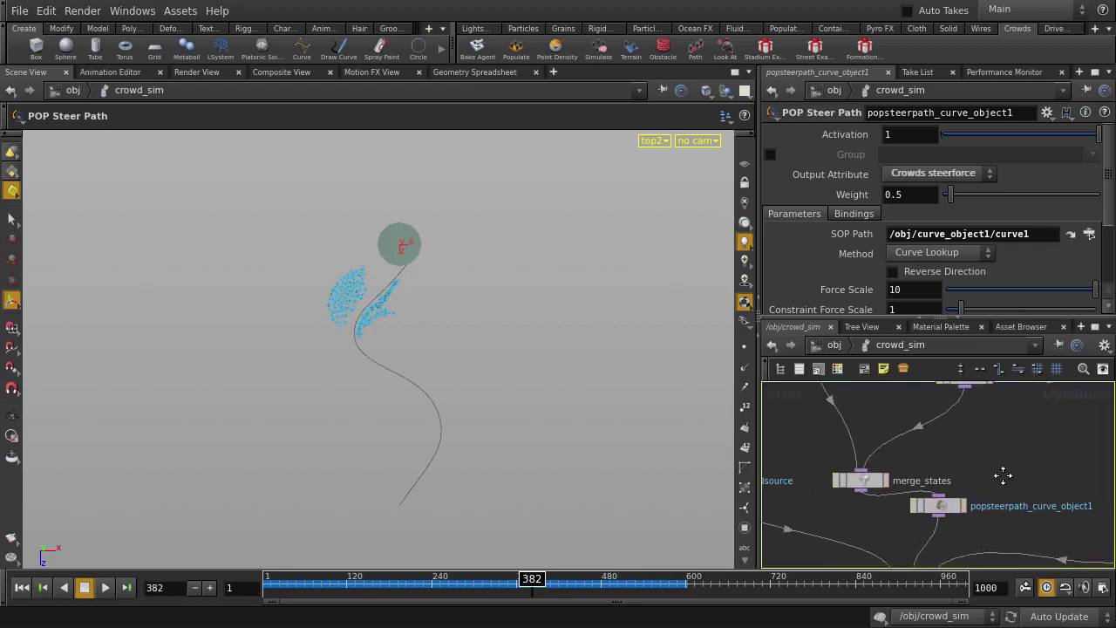
pyautogui.click(934, 499)
pyautogui.hotkey('ctrl', 'Up')
pyautogui.scroll(-3, 869, 276)
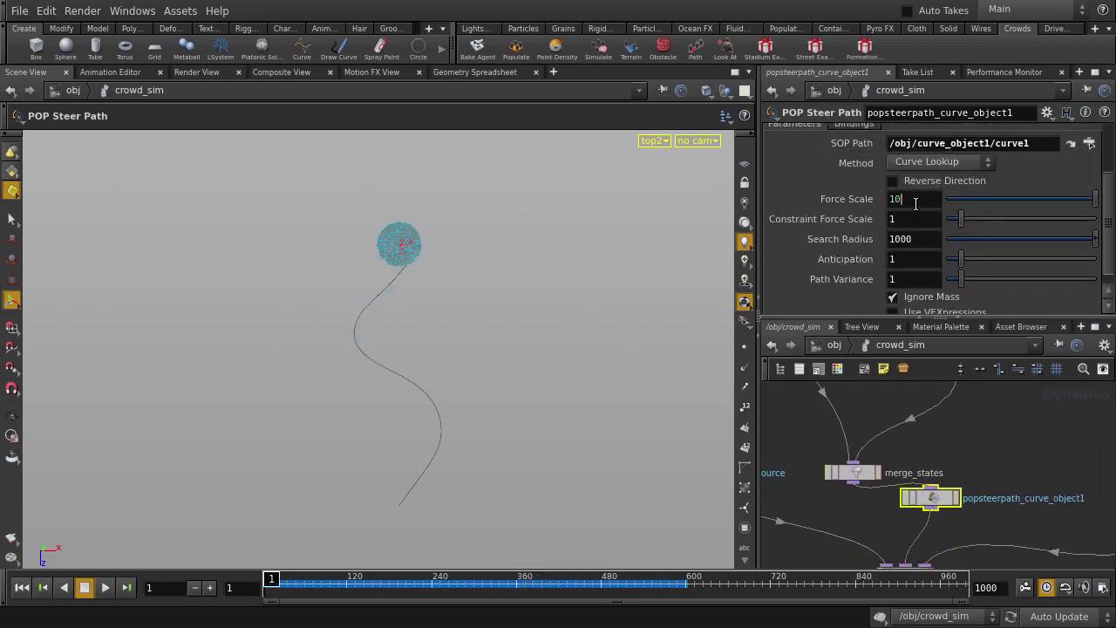
pyautogui.write('0')
pyautogui.press('Return')
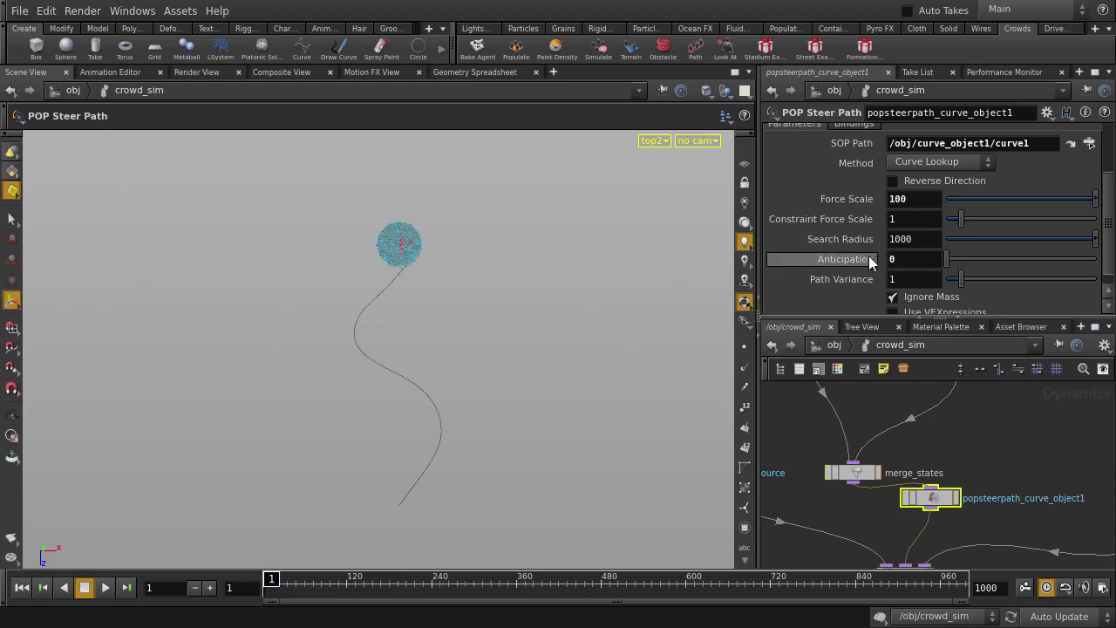
pyautogui.press('Up')
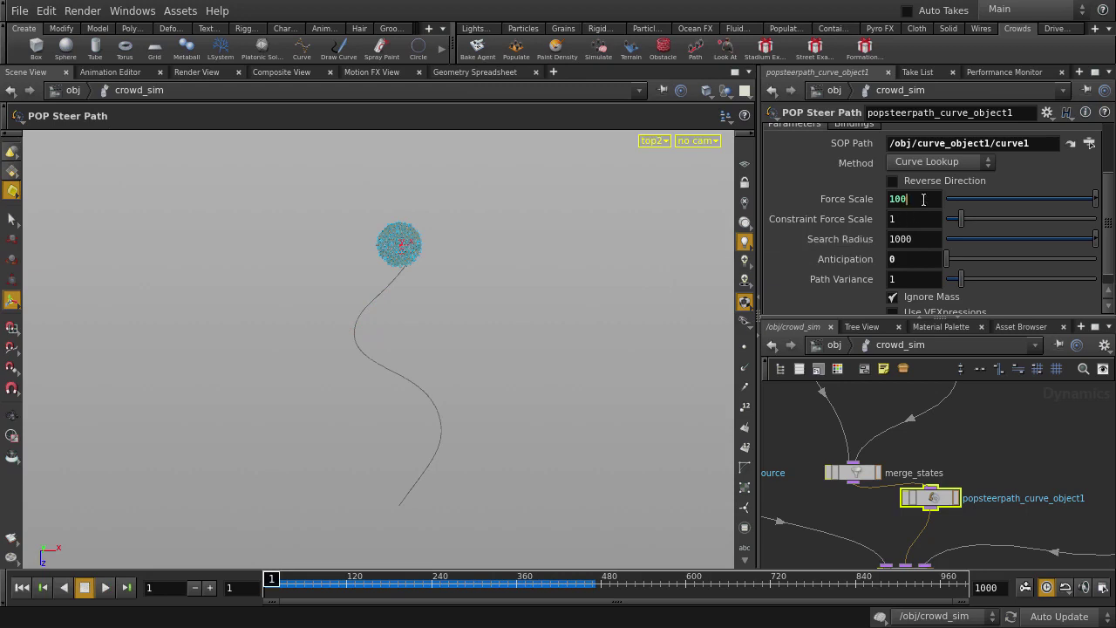
pyautogui.press('Return')
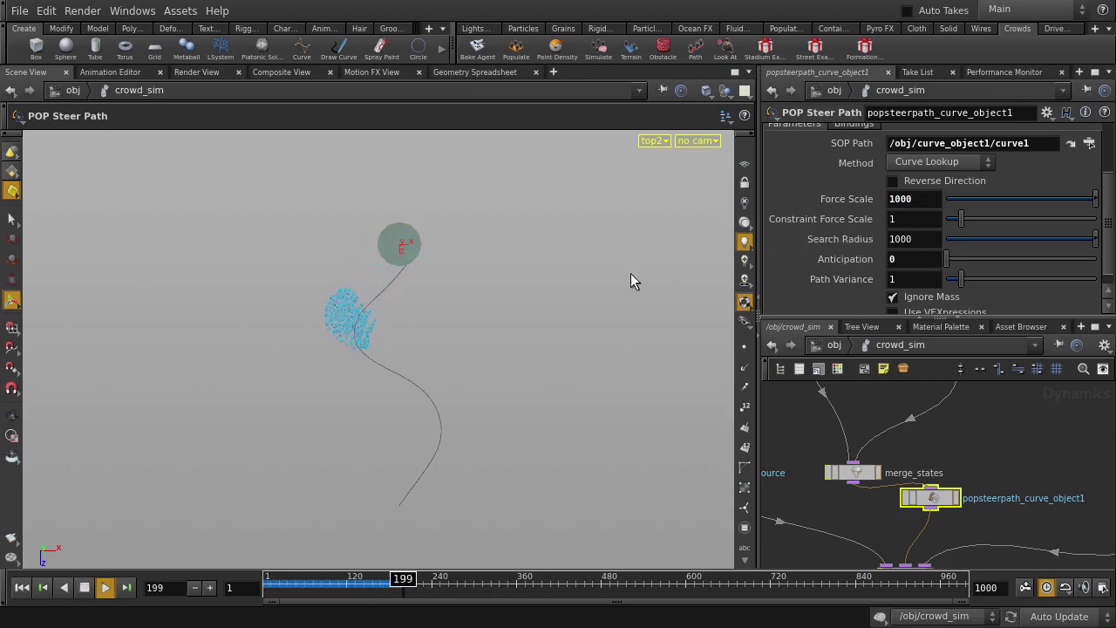
# Lower crowdsolver1's Agent Separation from weight 2, force 50 to weight 1, force 10
pyautogui.click(837, 496)
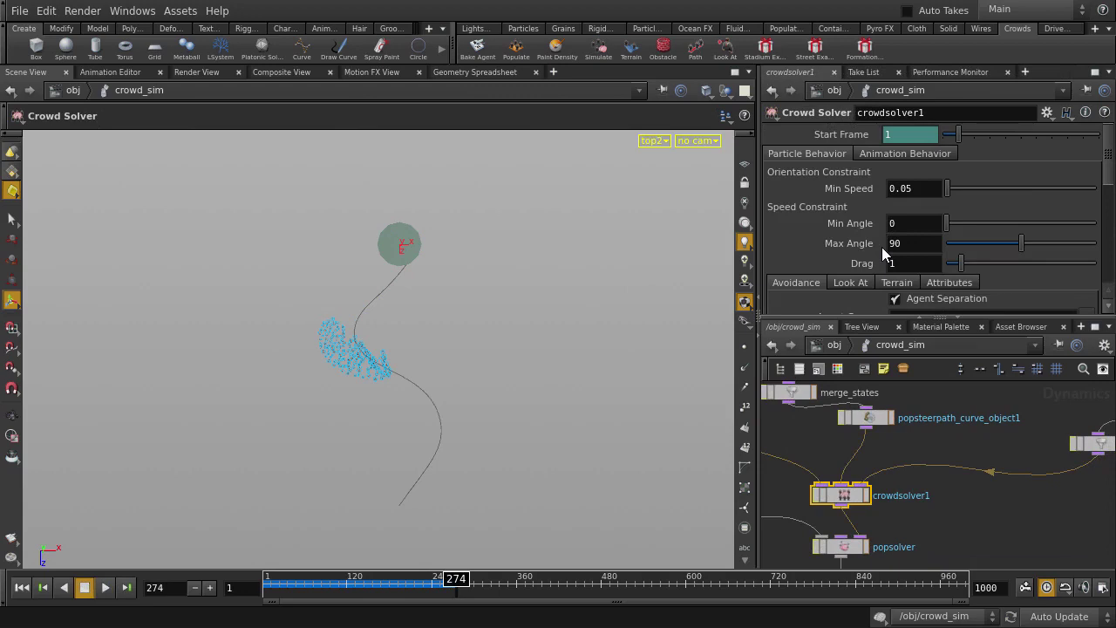
pyautogui.scroll(-3, 881, 247)
pyautogui.scroll(-1, 885, 231)
pyautogui.scroll(-1, 898, 205)
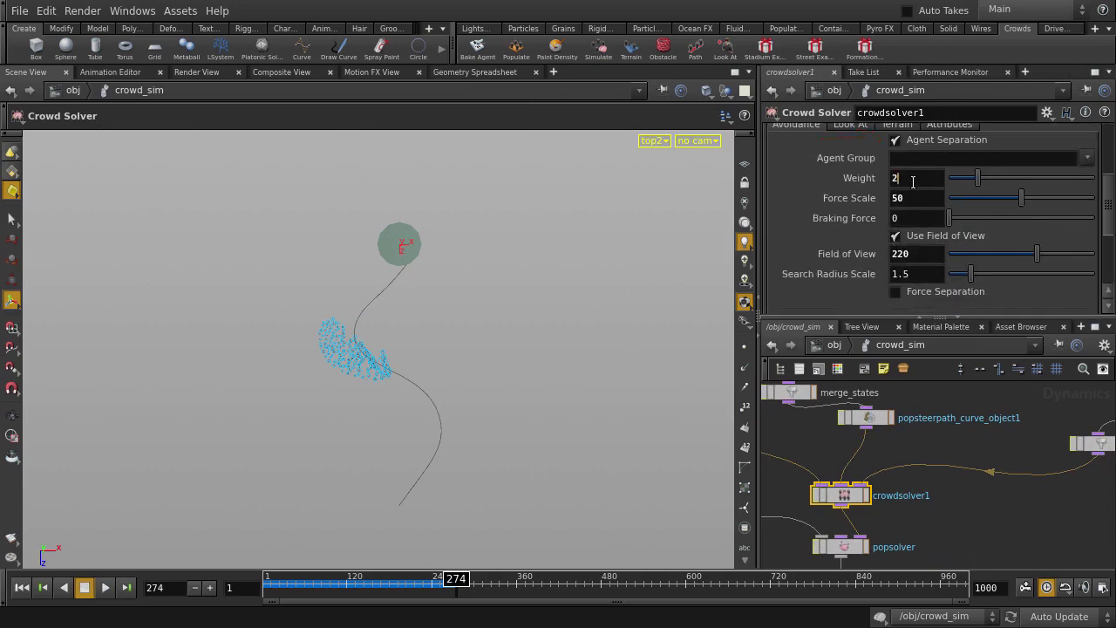
pyautogui.press('Return')
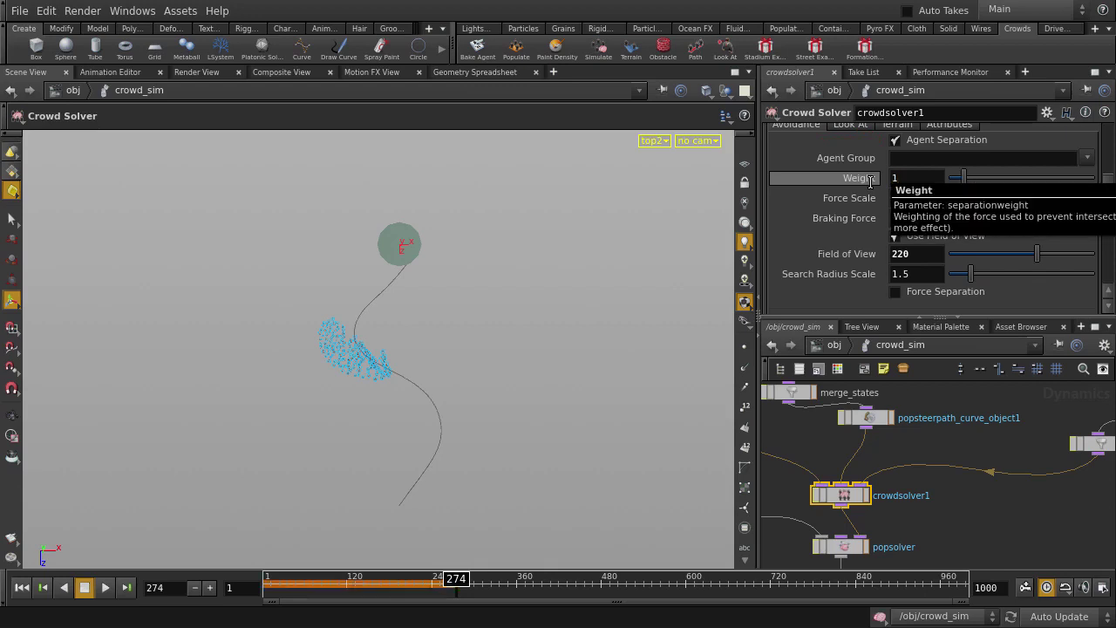
pyautogui.click(918, 197)
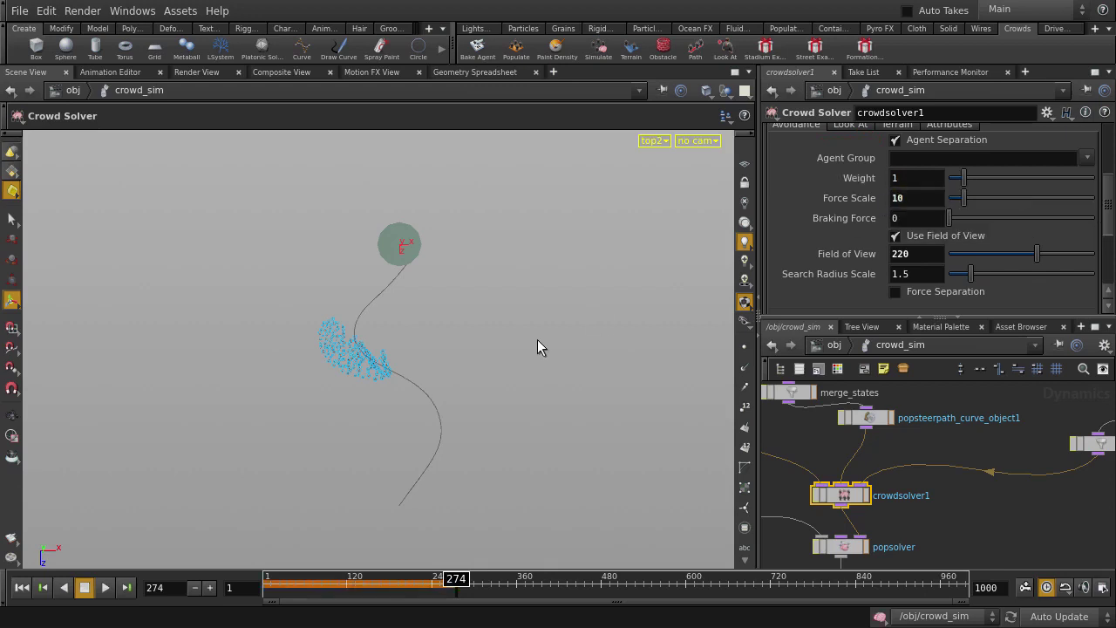
# Replay the crowd jogging along the curve in perspective, then go up to /obj
pyautogui.press('space')
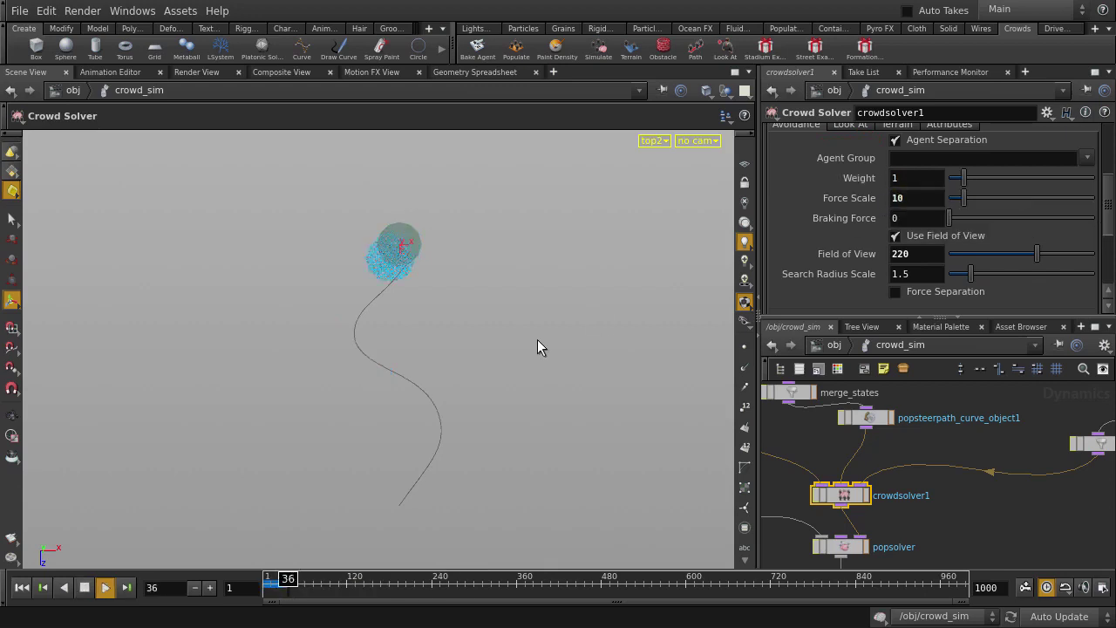
pyautogui.hotkey('space', '1')
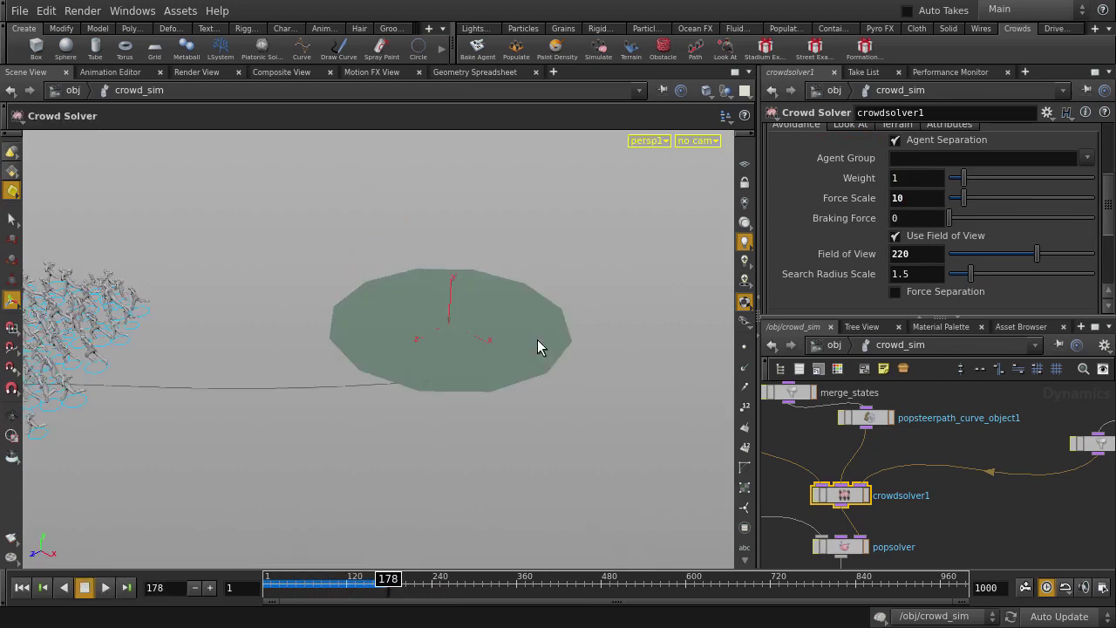
pyautogui.hotkey('ctrl', 'Up')
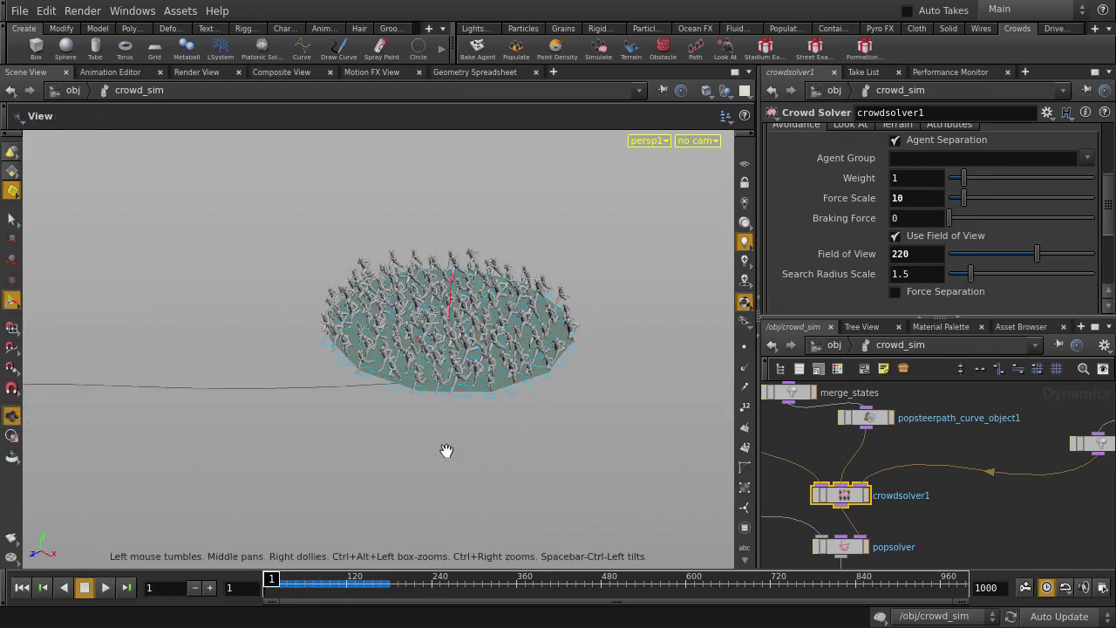
pyautogui.moveTo(422, 438)
pyautogui.mouseDown()
pyautogui.moveTo(558, 378)
pyautogui.moveTo(355, 390)
pyautogui.moveTo(463, 418)
pyautogui.moveTo(528, 381)
pyautogui.moveTo(499, 387)
pyautogui.mouseUp()
pyautogui.press('u')
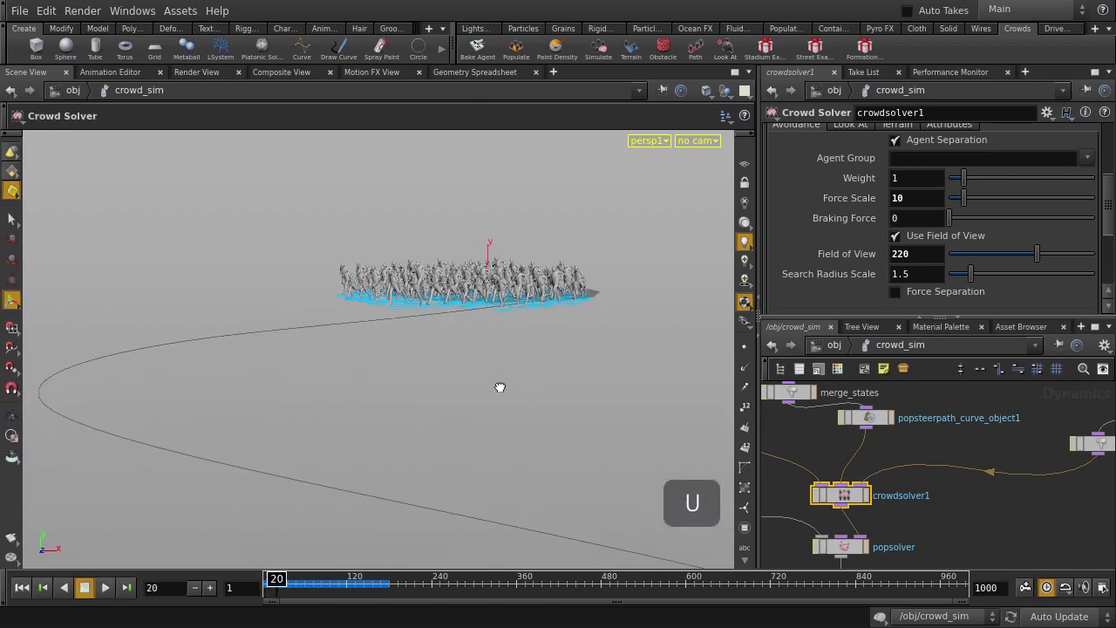